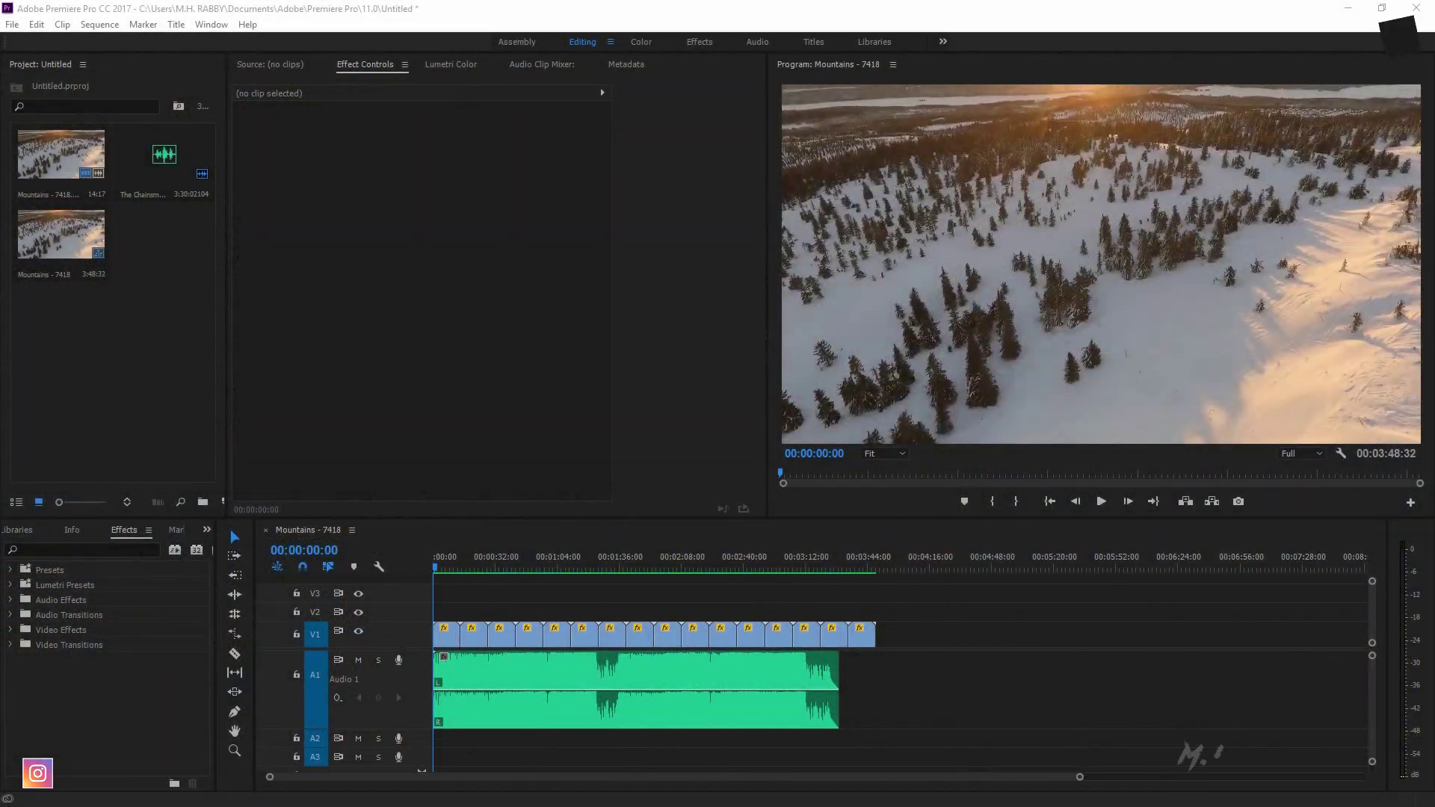
Zoom into the Mountains timeline and park the playhead just before the beat drop near 00:00:54
click(93, 235)
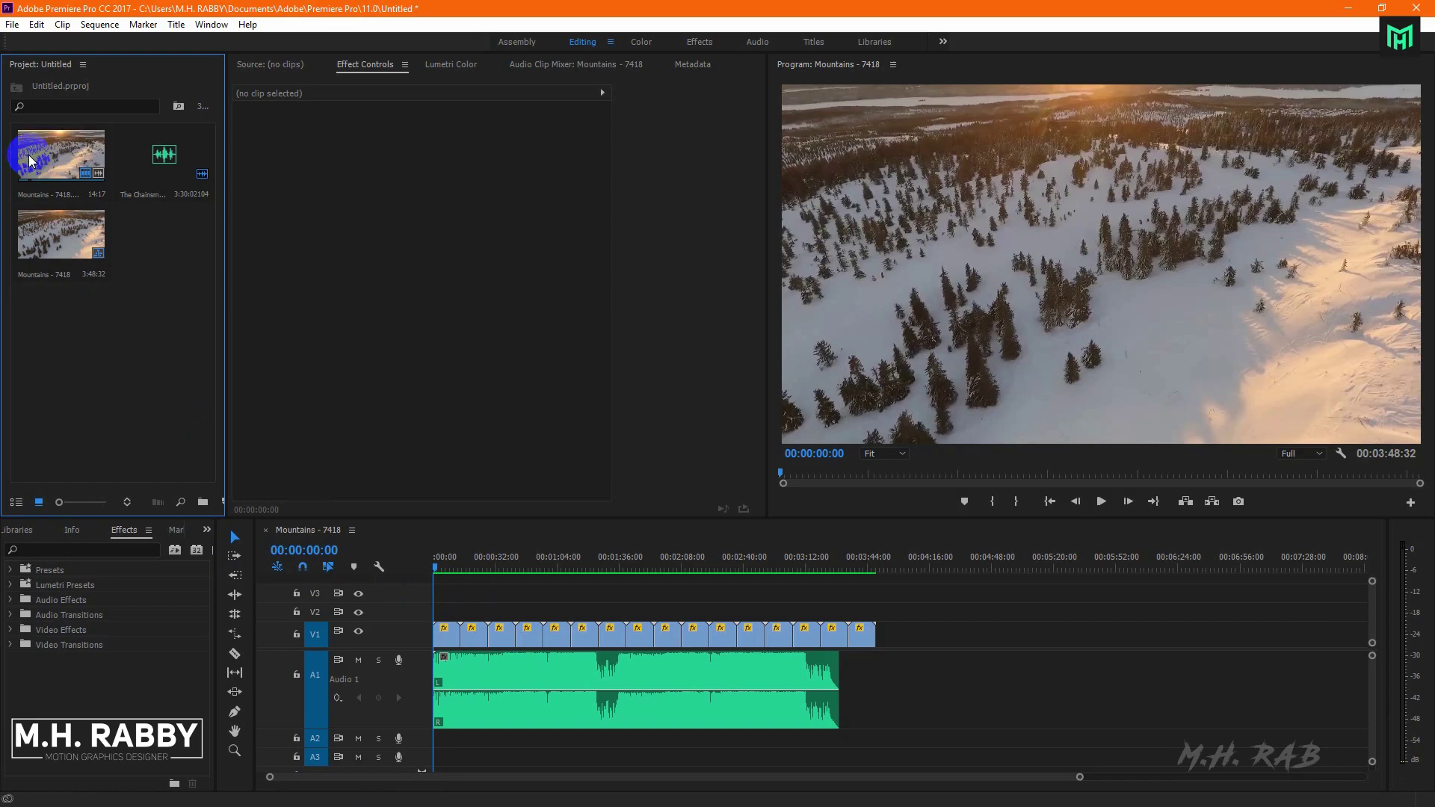
click(487, 608)
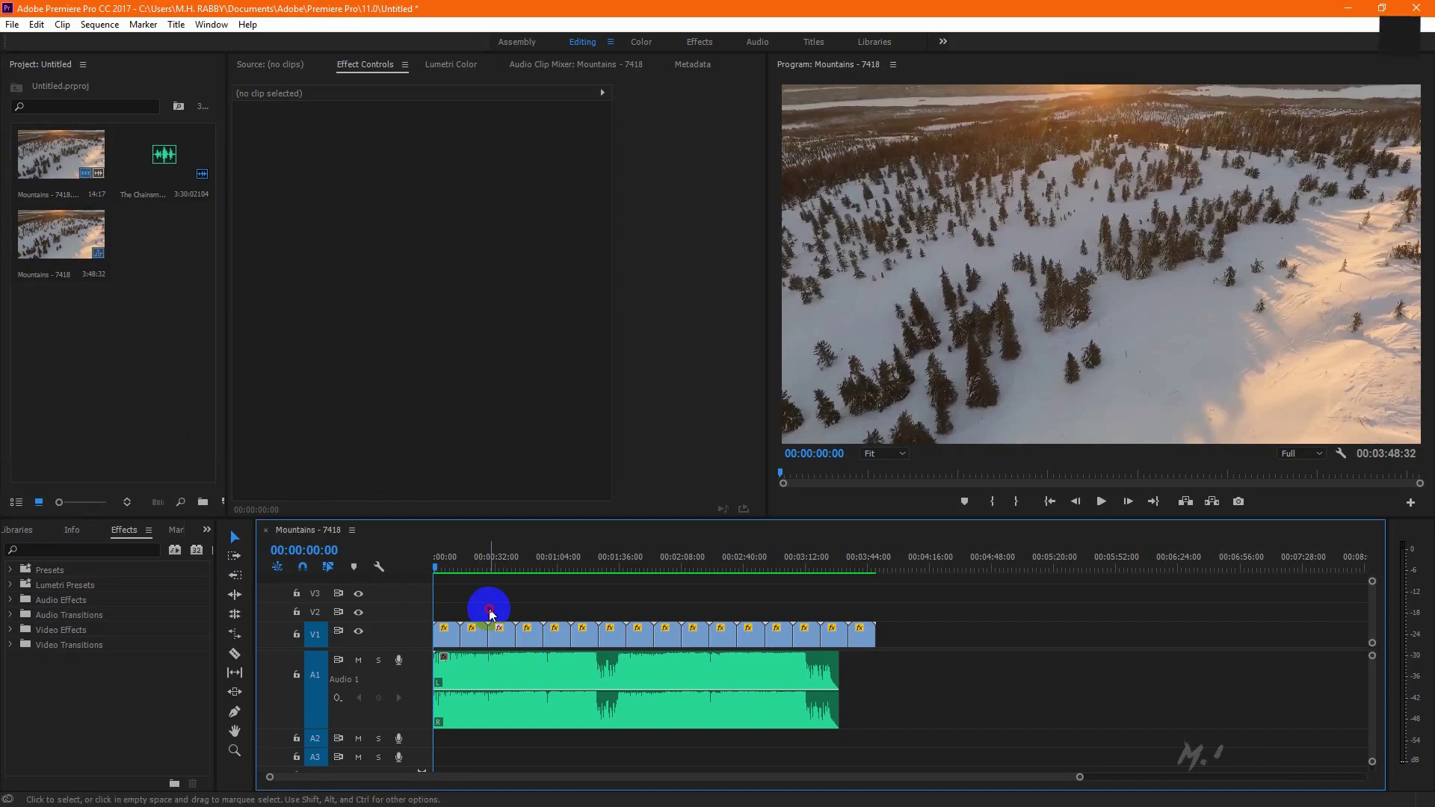
drag(471, 570, 427, 577)
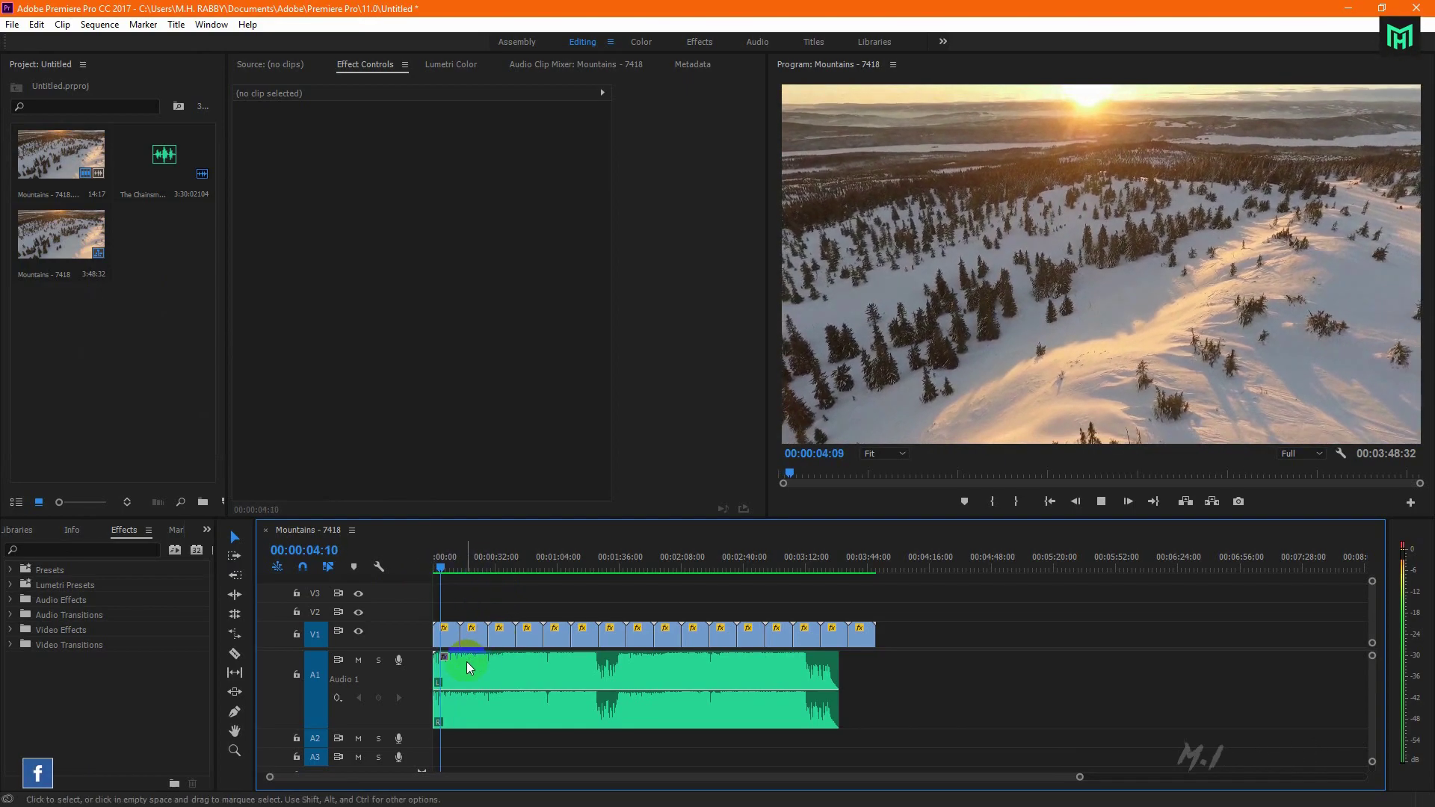
alt+scroll(463, 665, up, 5)
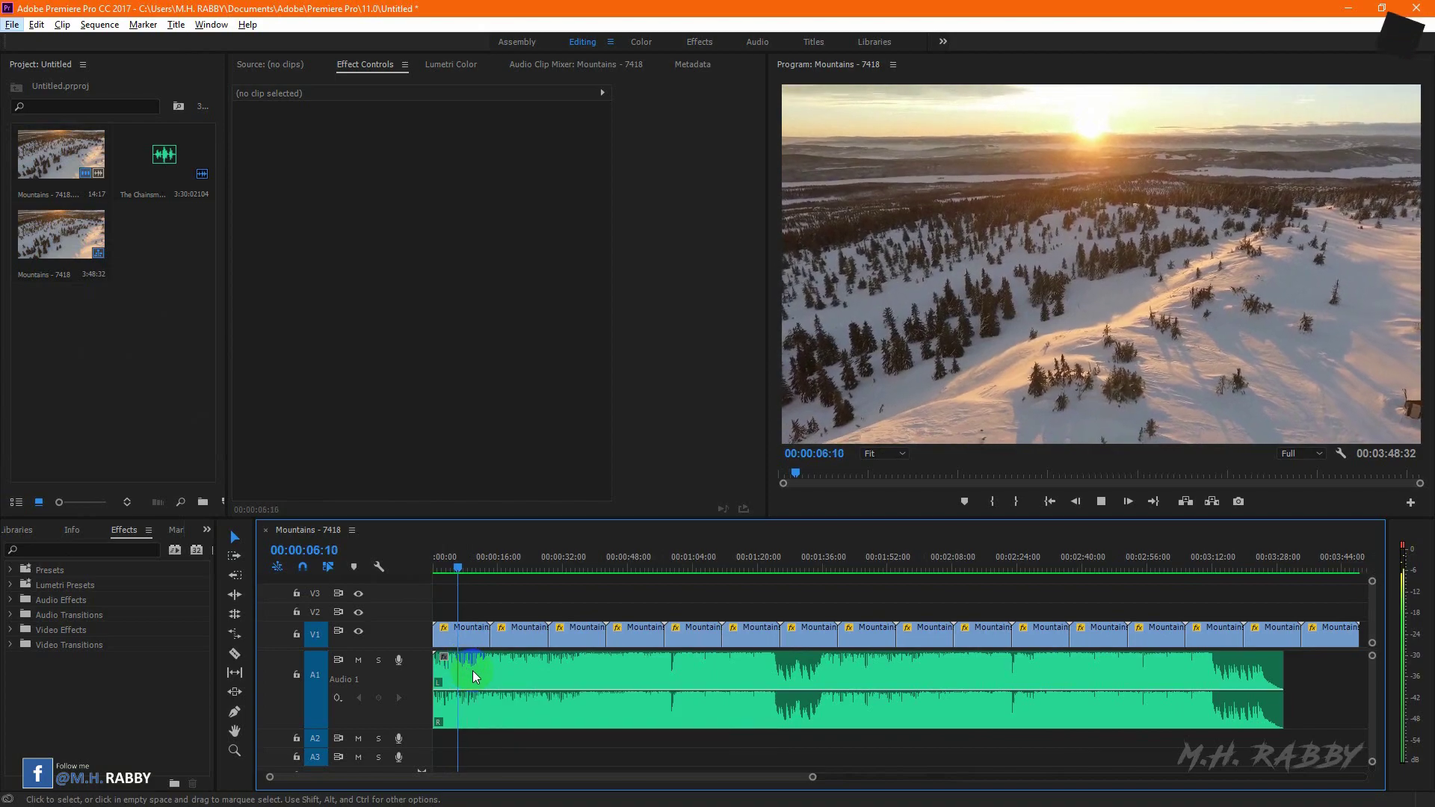
alt+scroll(473, 671, up, 2)
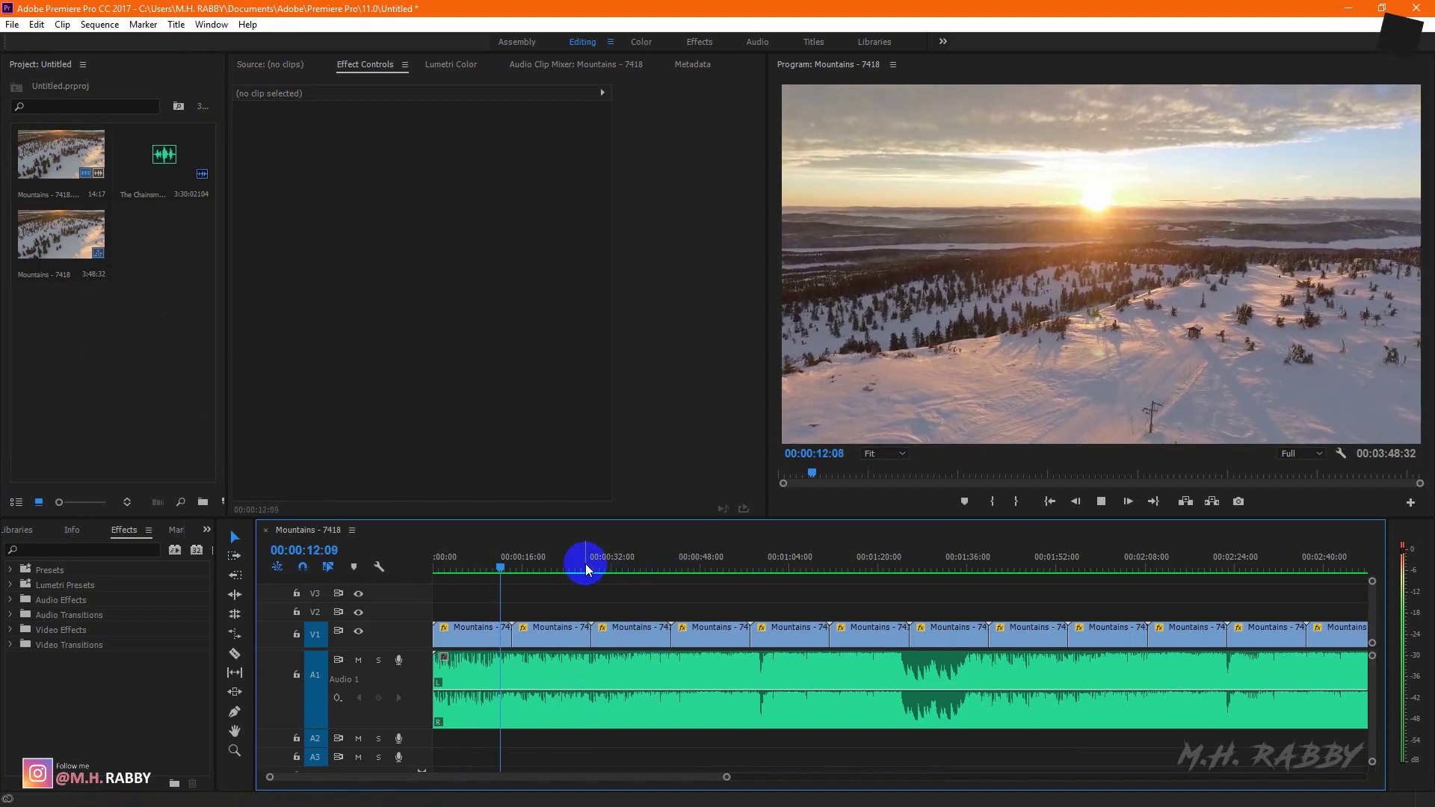
drag(586, 568, 656, 572)
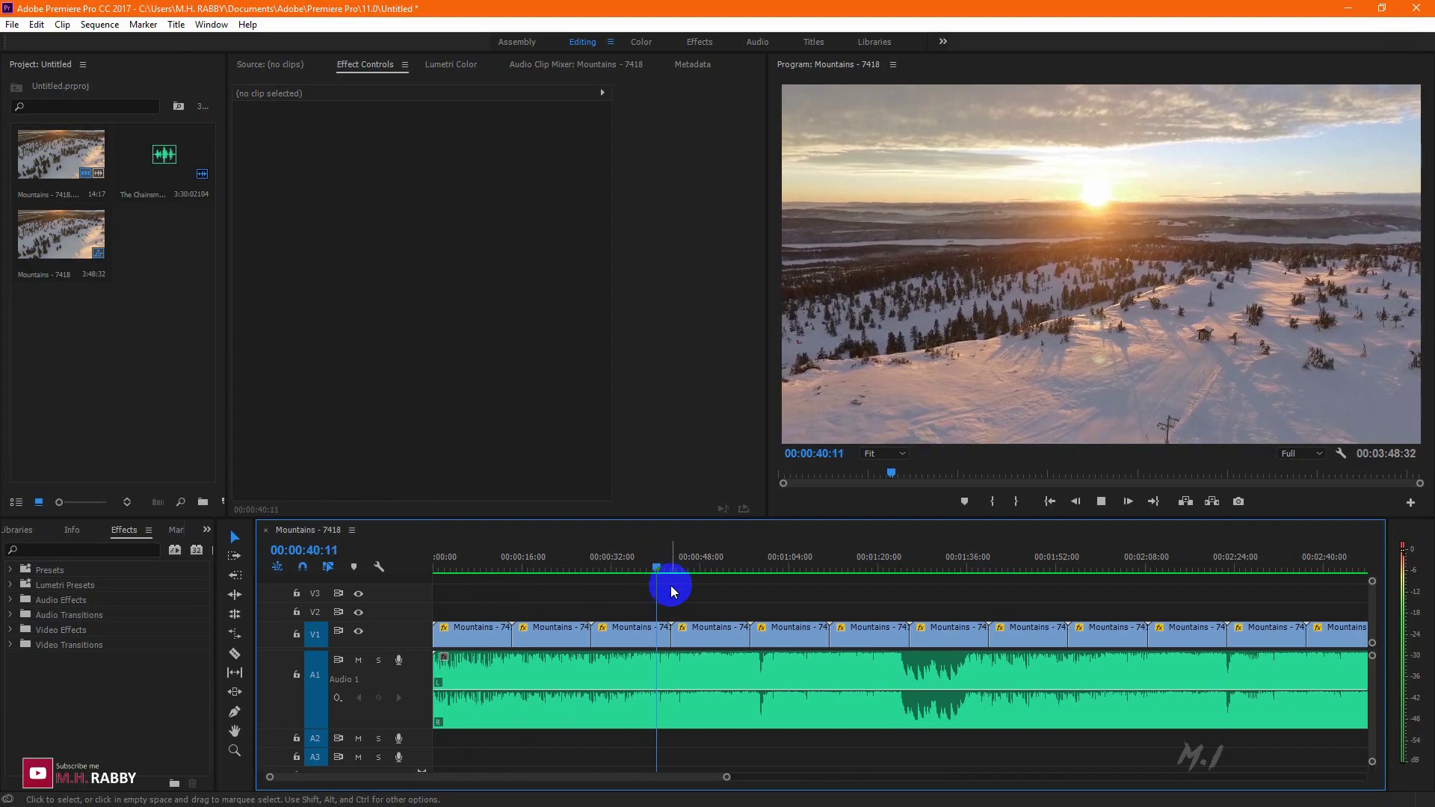
alt+scroll(688, 658, up, 3)
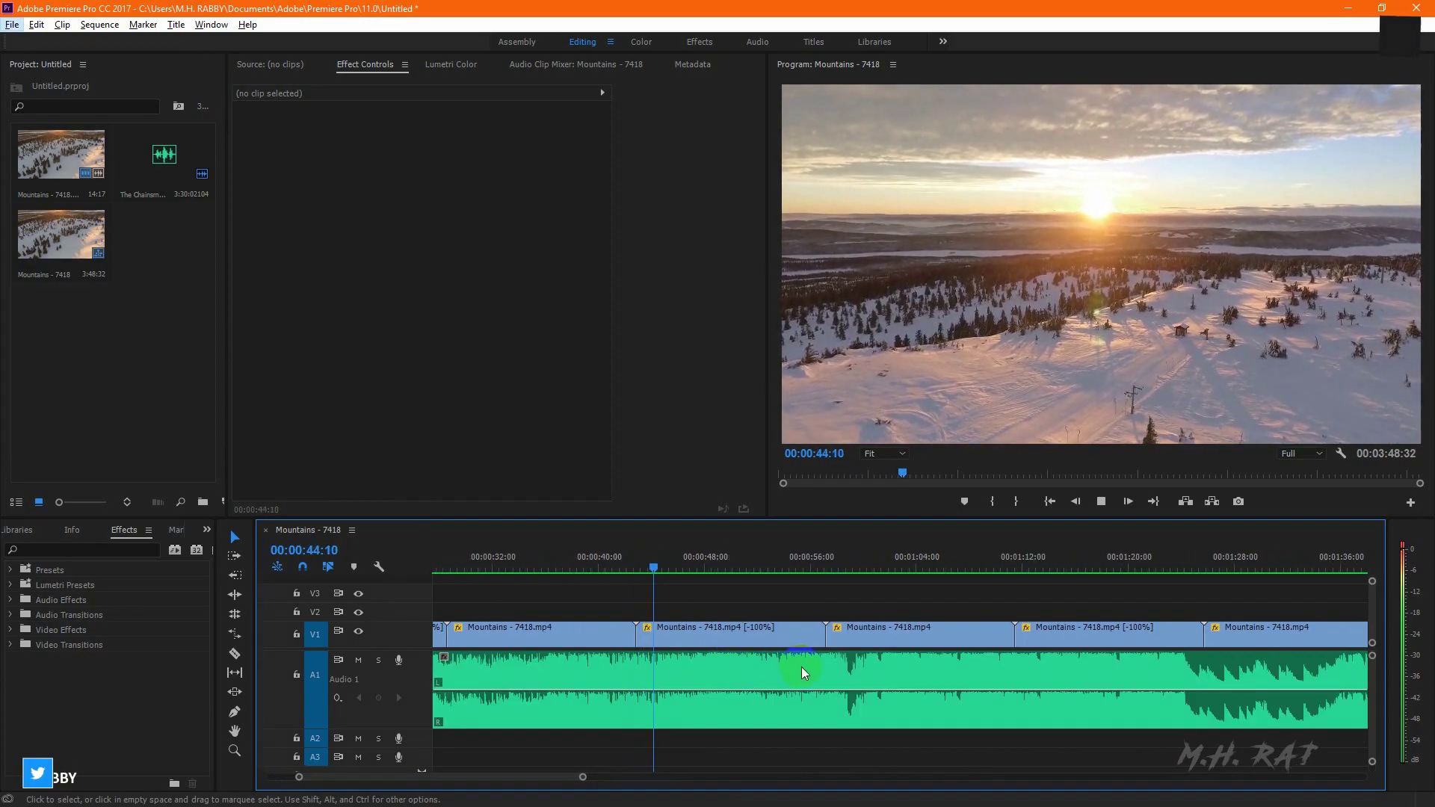
alt+scroll(767, 683, up, 2)
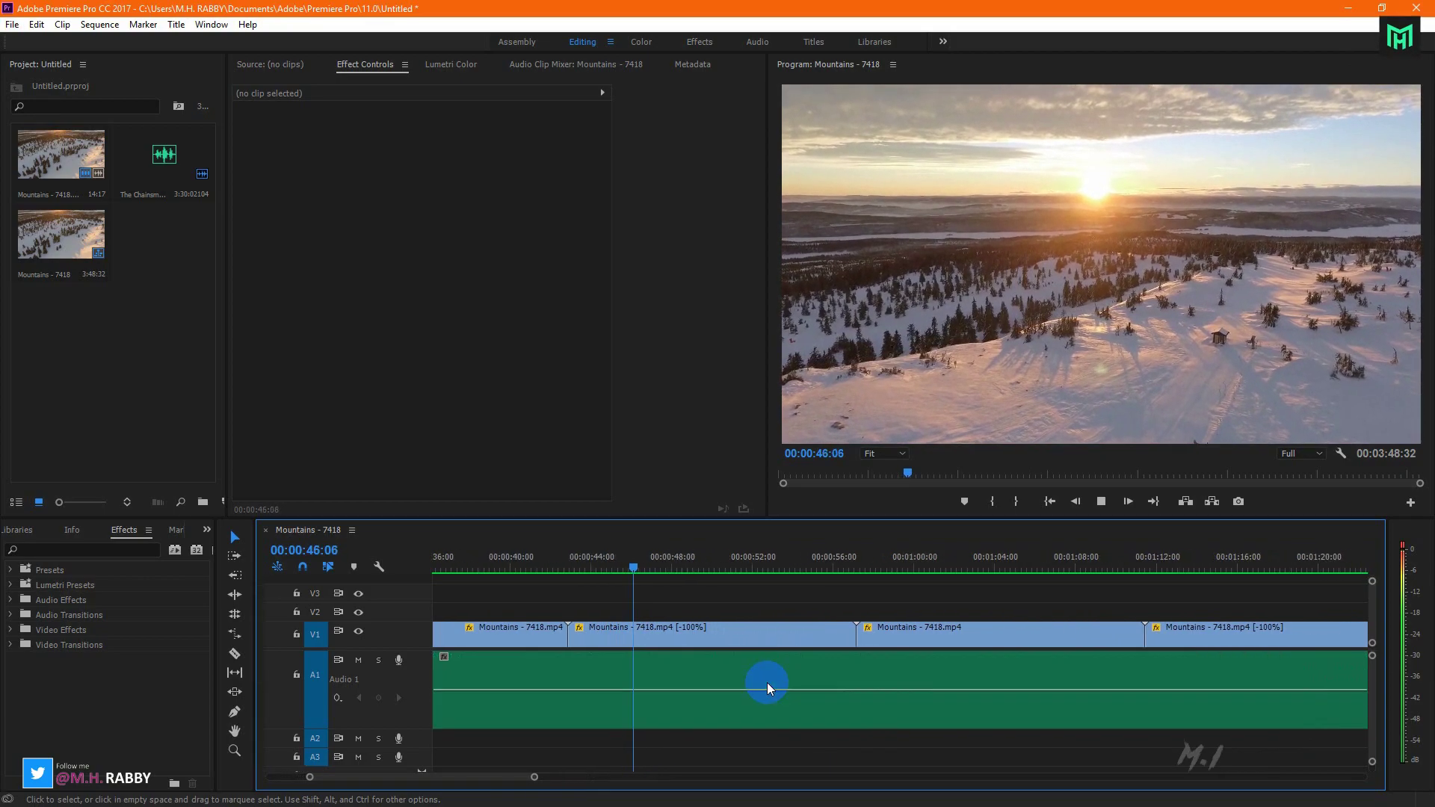
alt+scroll(767, 683, up, 2)
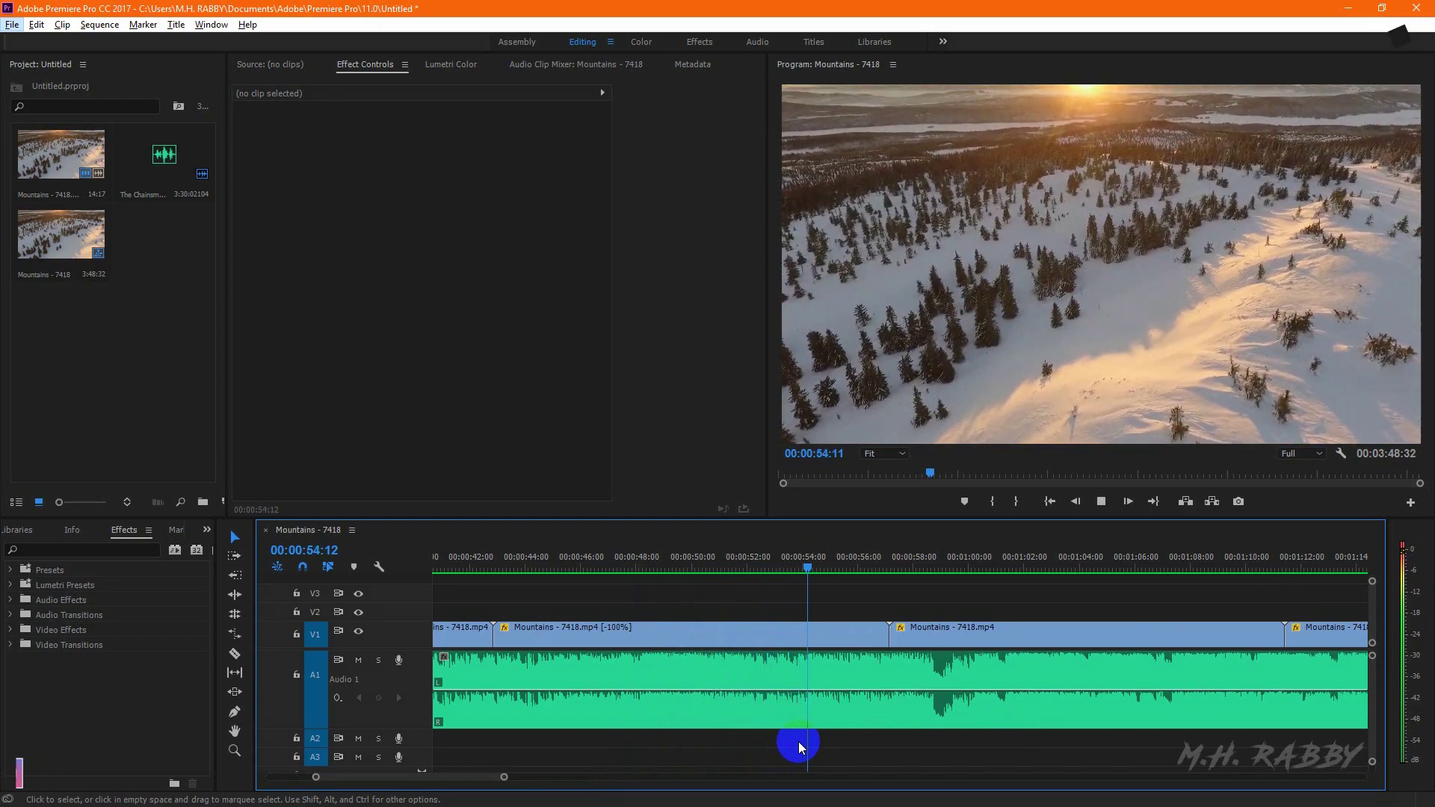
click(814, 568)
drag(817, 572, 809, 569)
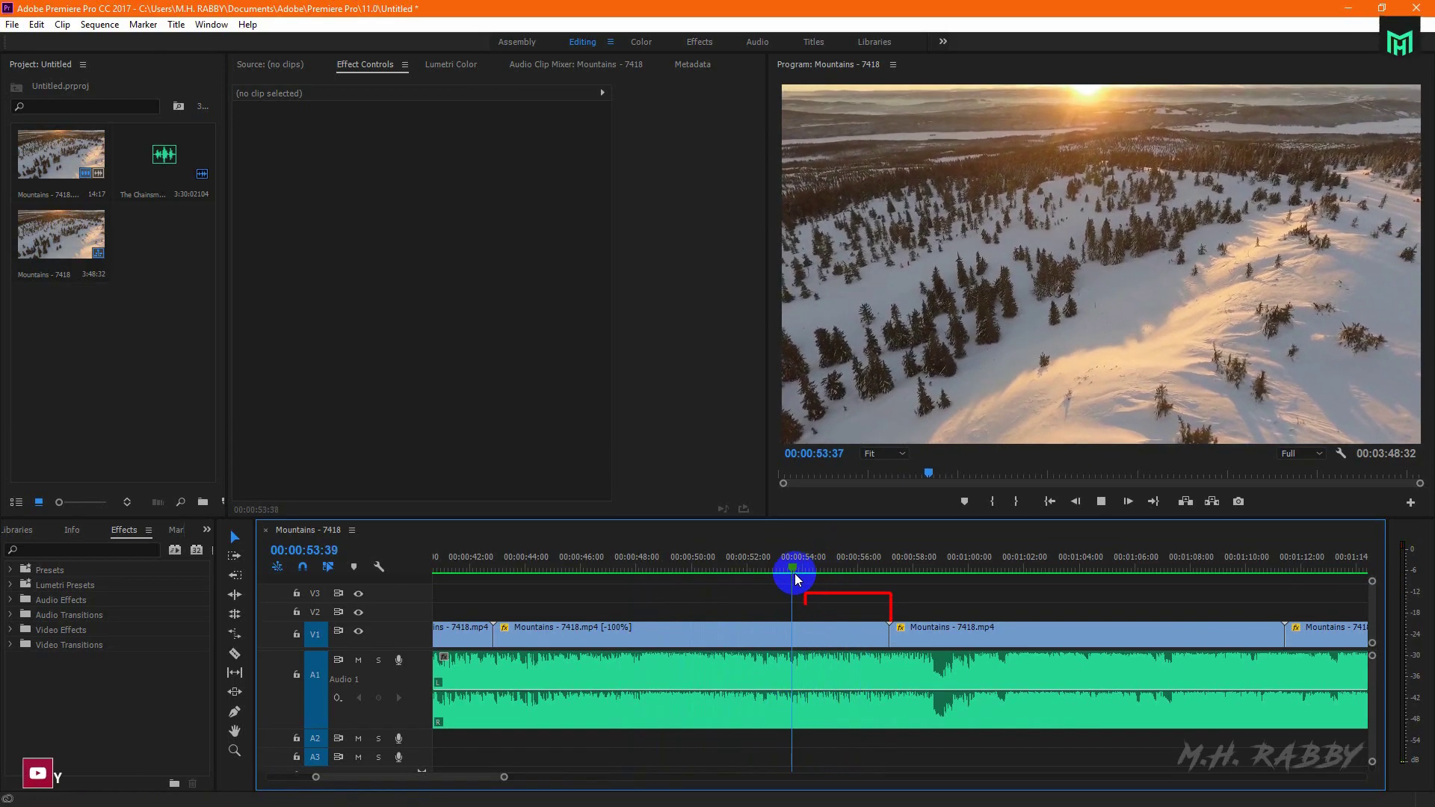
Razor the V1 clip on the beats at 00:00:54:14 and 00:00:58:46
key(space)
key(space)
key(c)
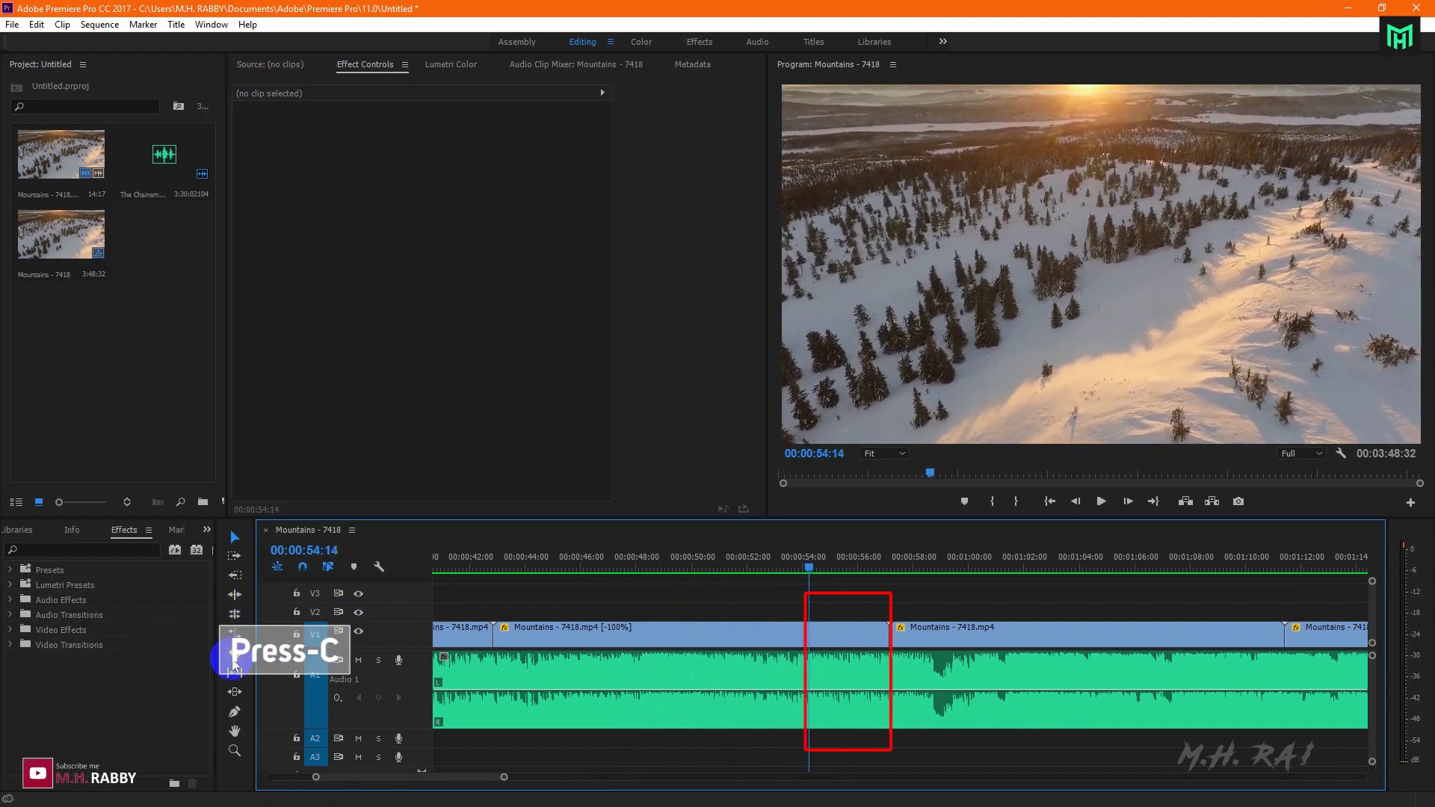
click(234, 656)
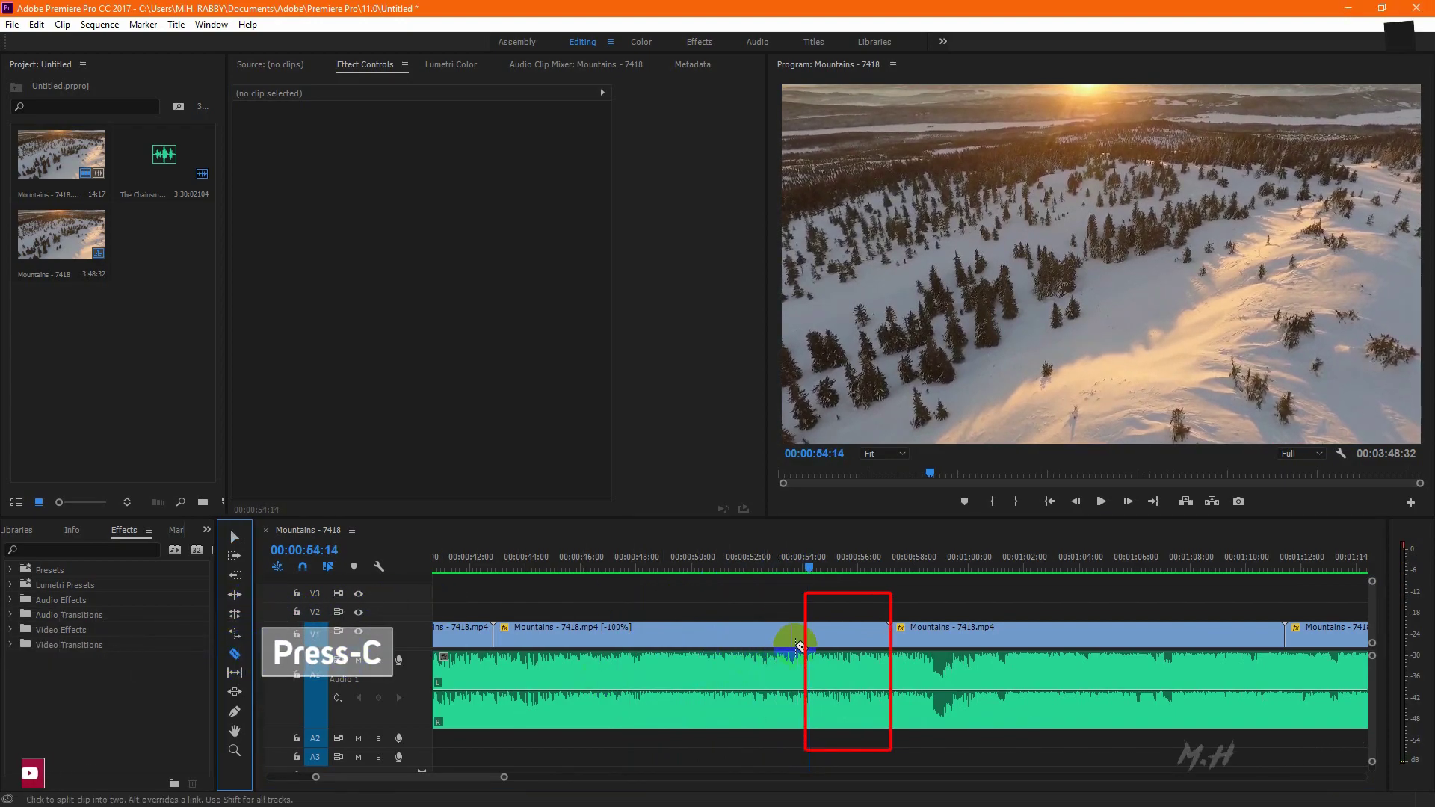
click(810, 631)
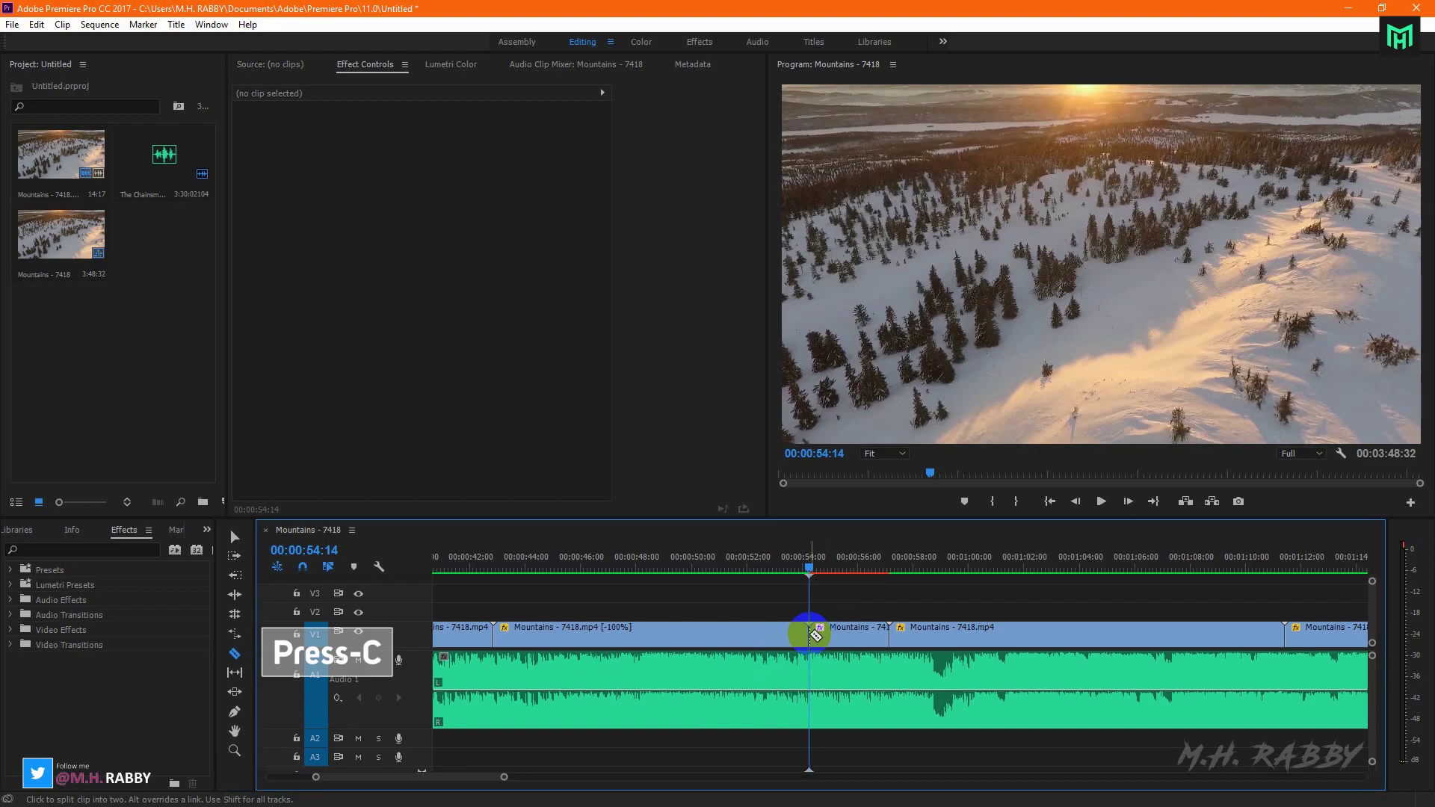
click(813, 573)
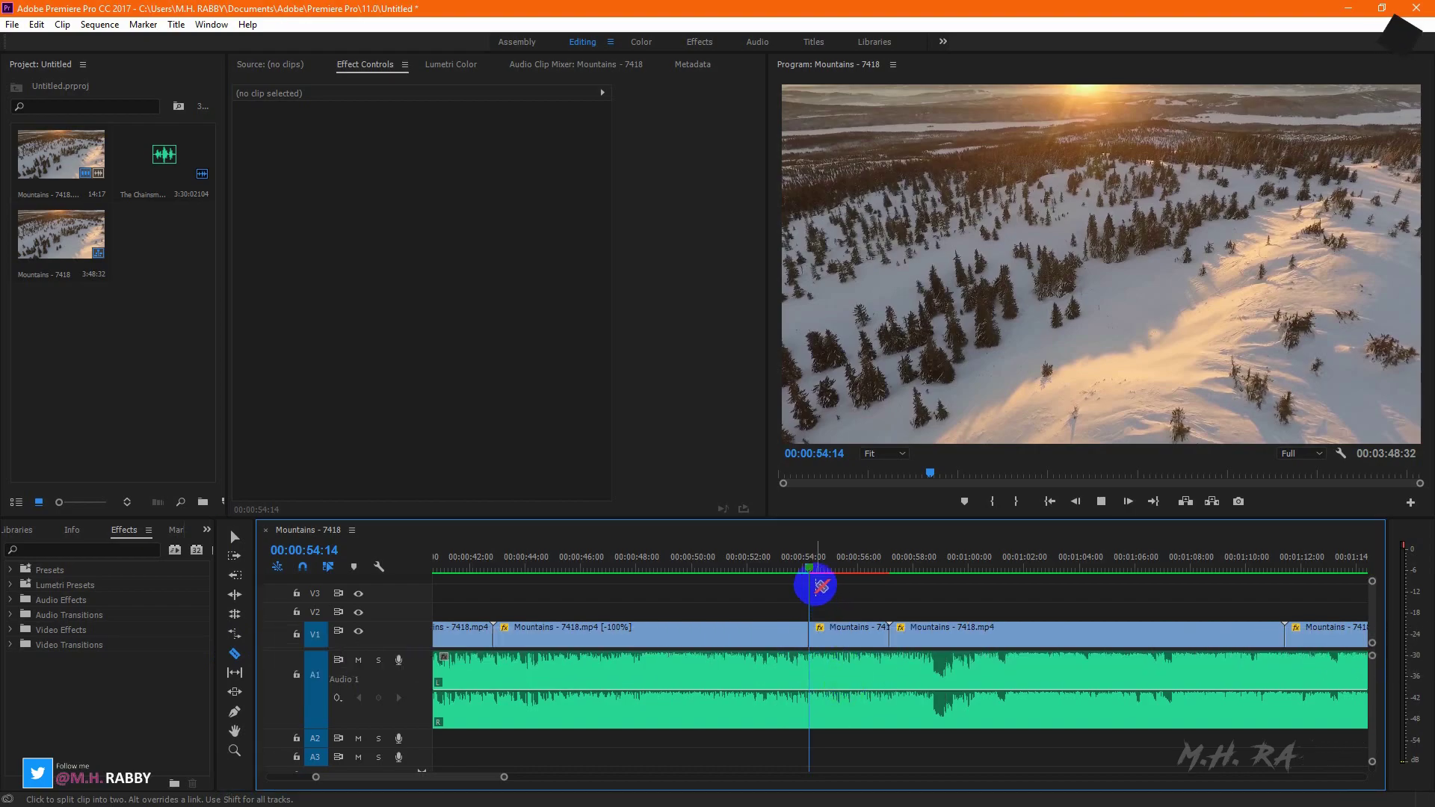
key(space)
key(space)
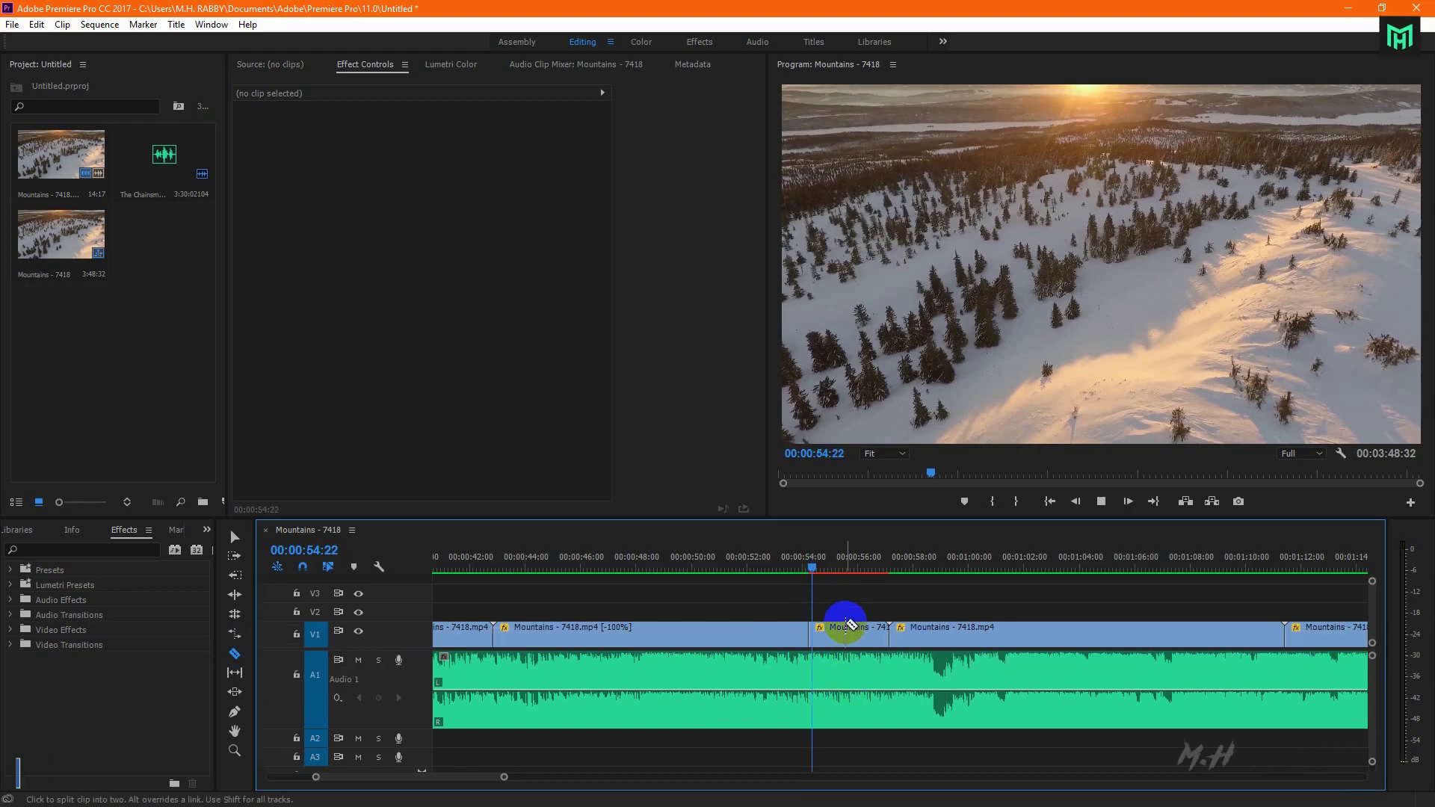
key(space)
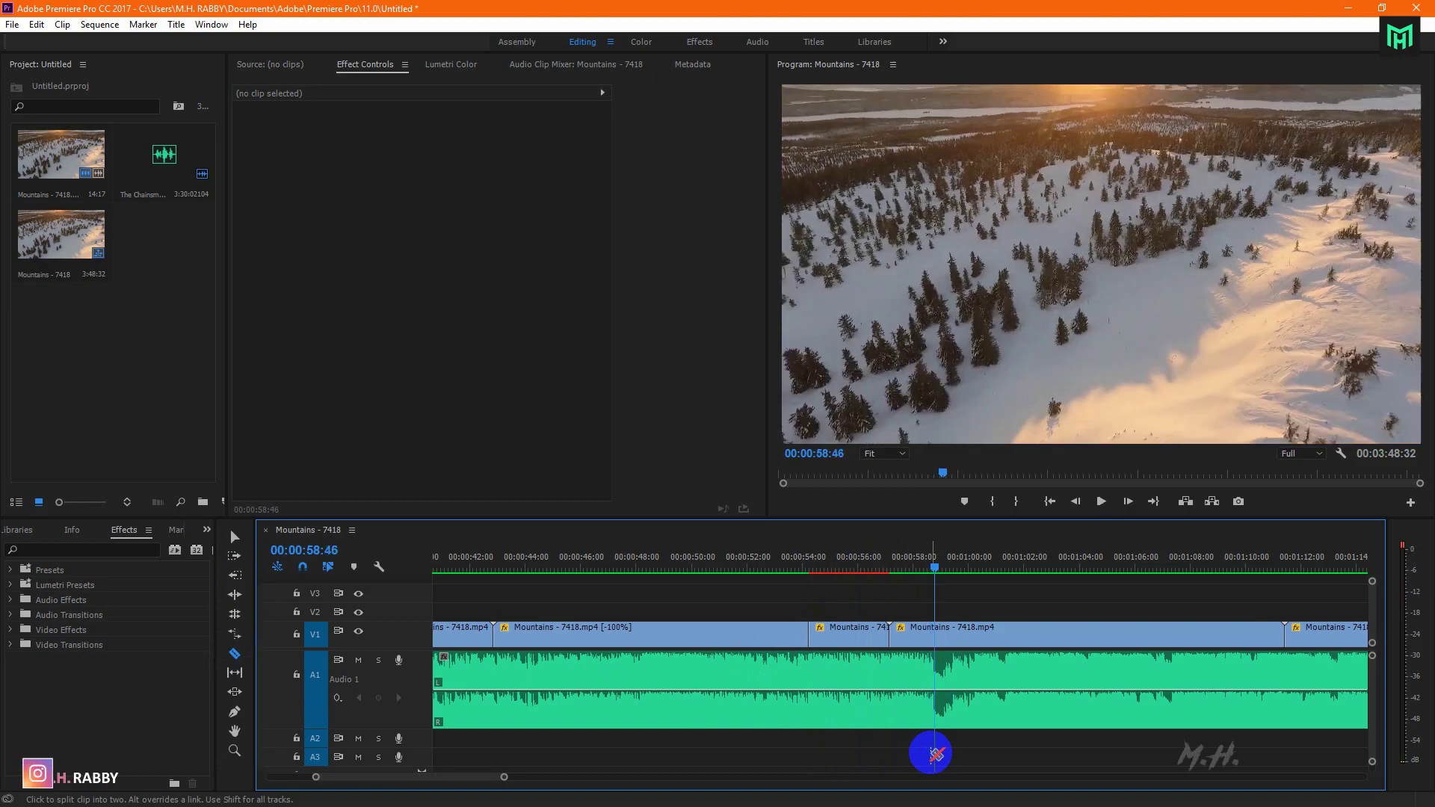
click(935, 649)
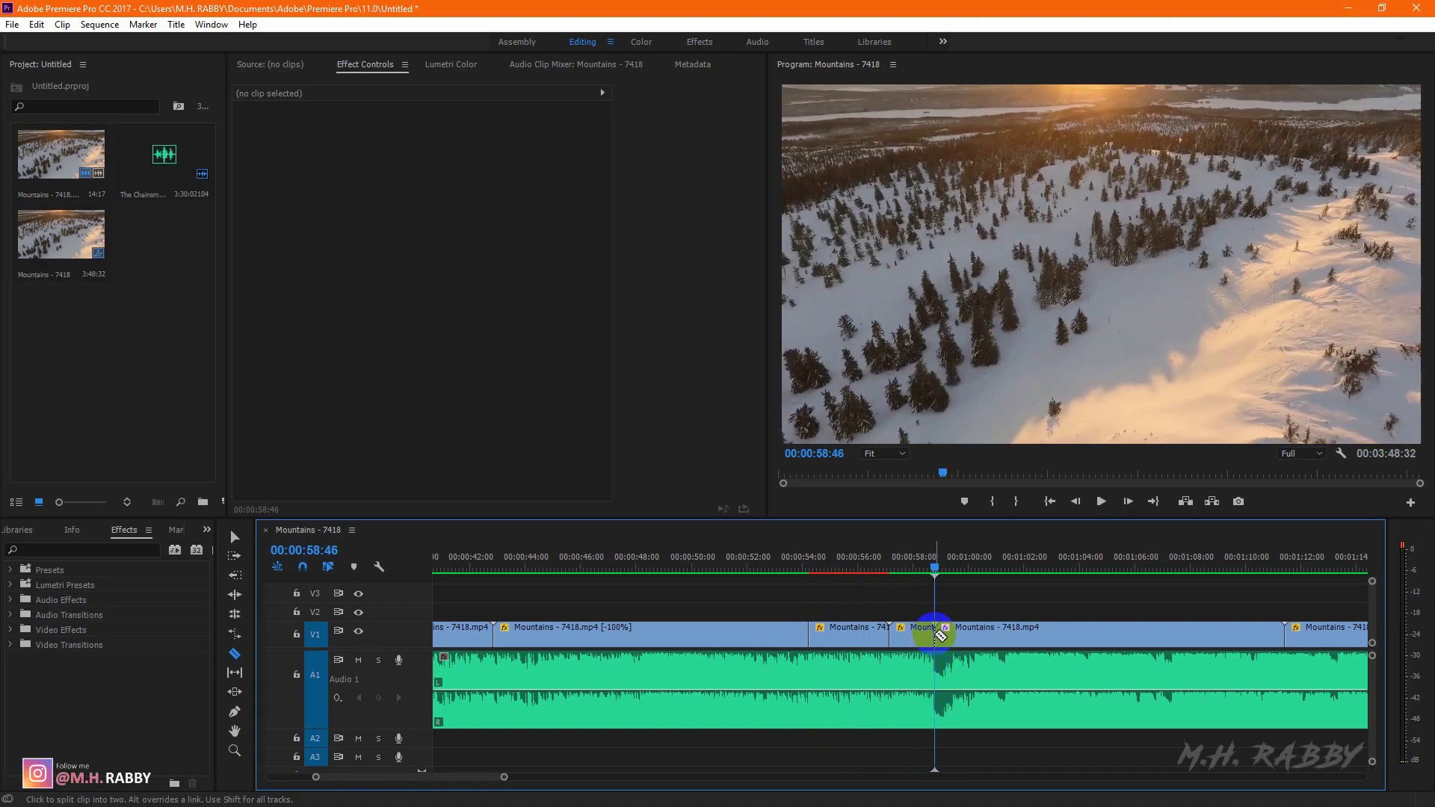
Return to the Selection tool and place the playhead at 00:00:54:46, just after the first cut
click(234, 536)
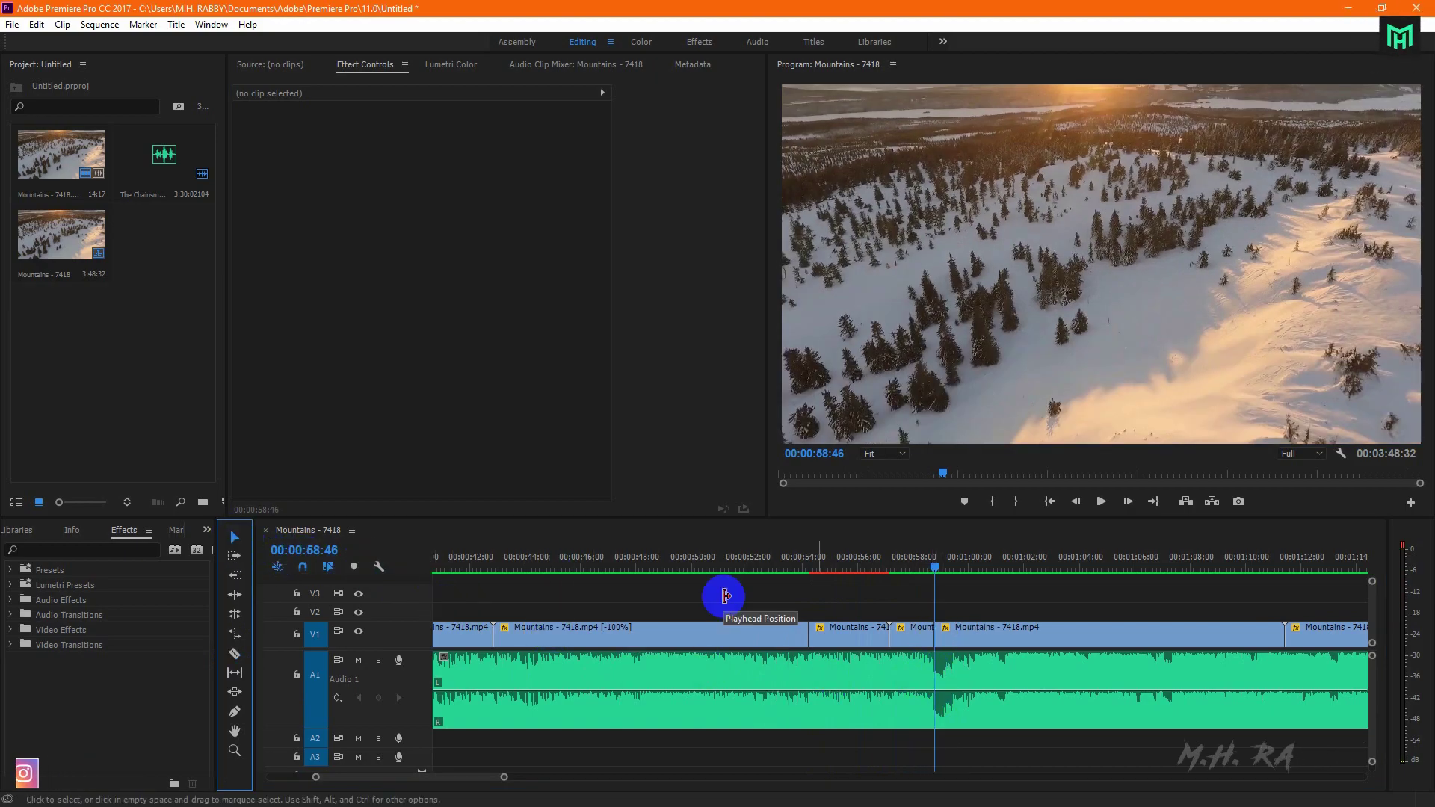
click(865, 632)
scroll(935, 631, down, 1)
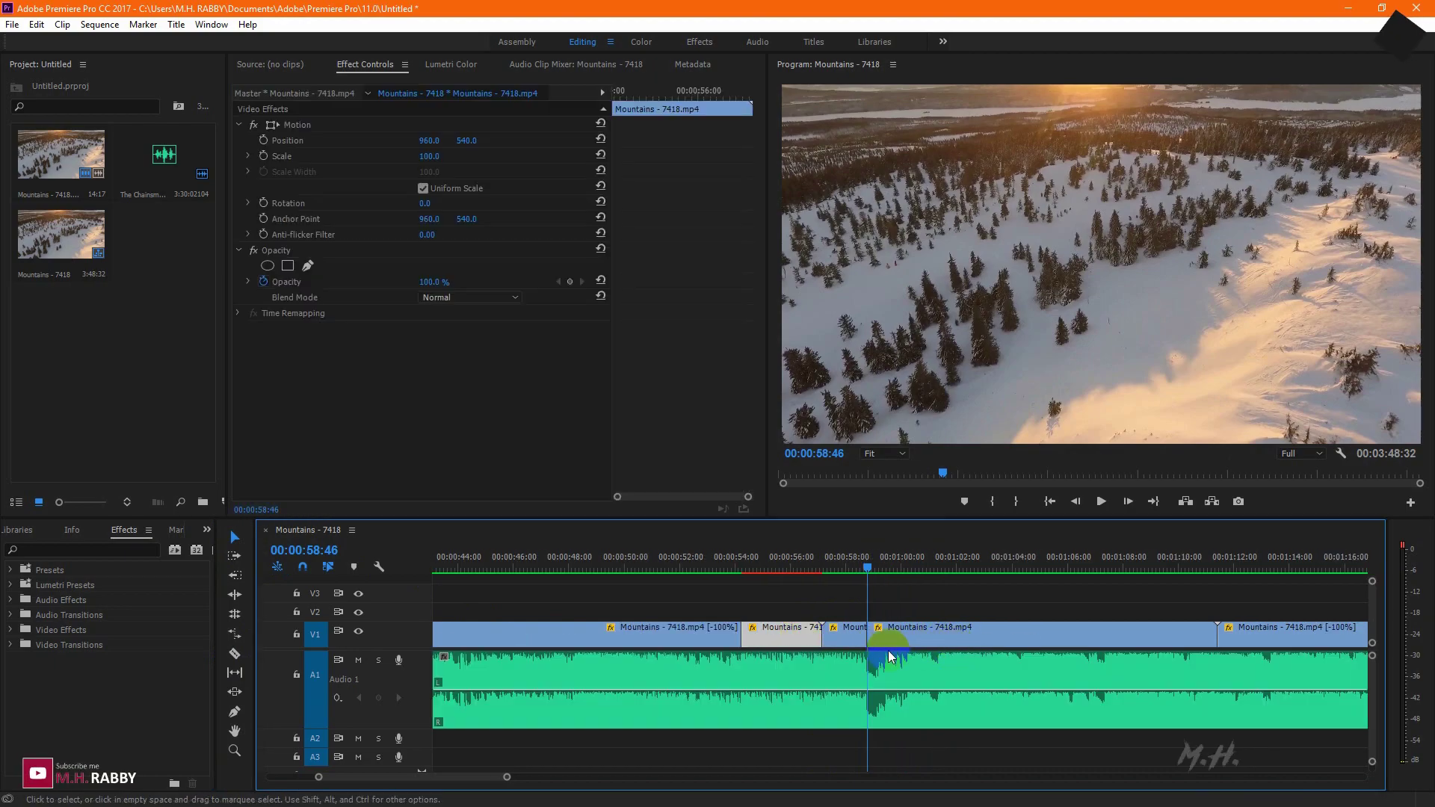
scroll(842, 653, up, 3)
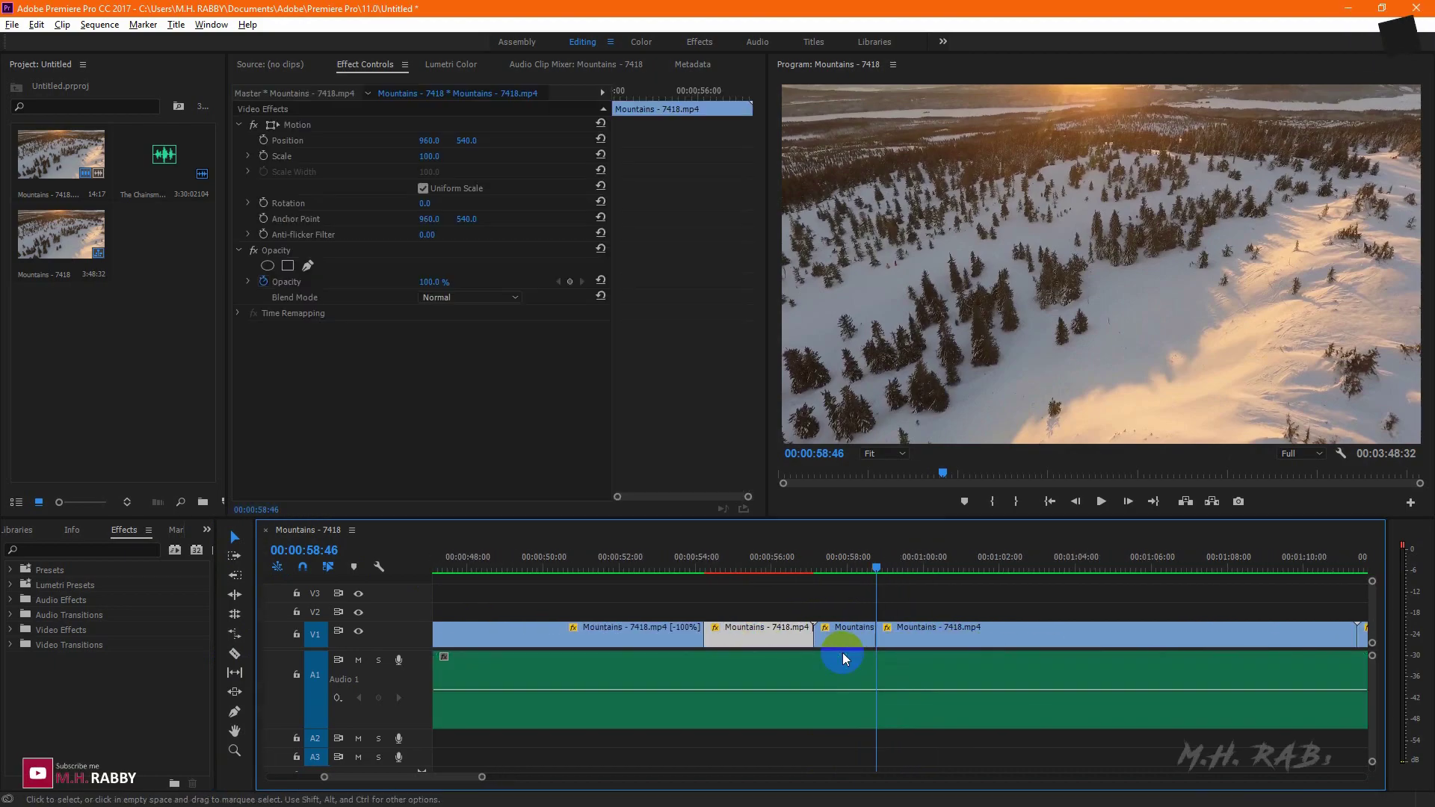
click(696, 570)
drag(697, 569, 657, 577)
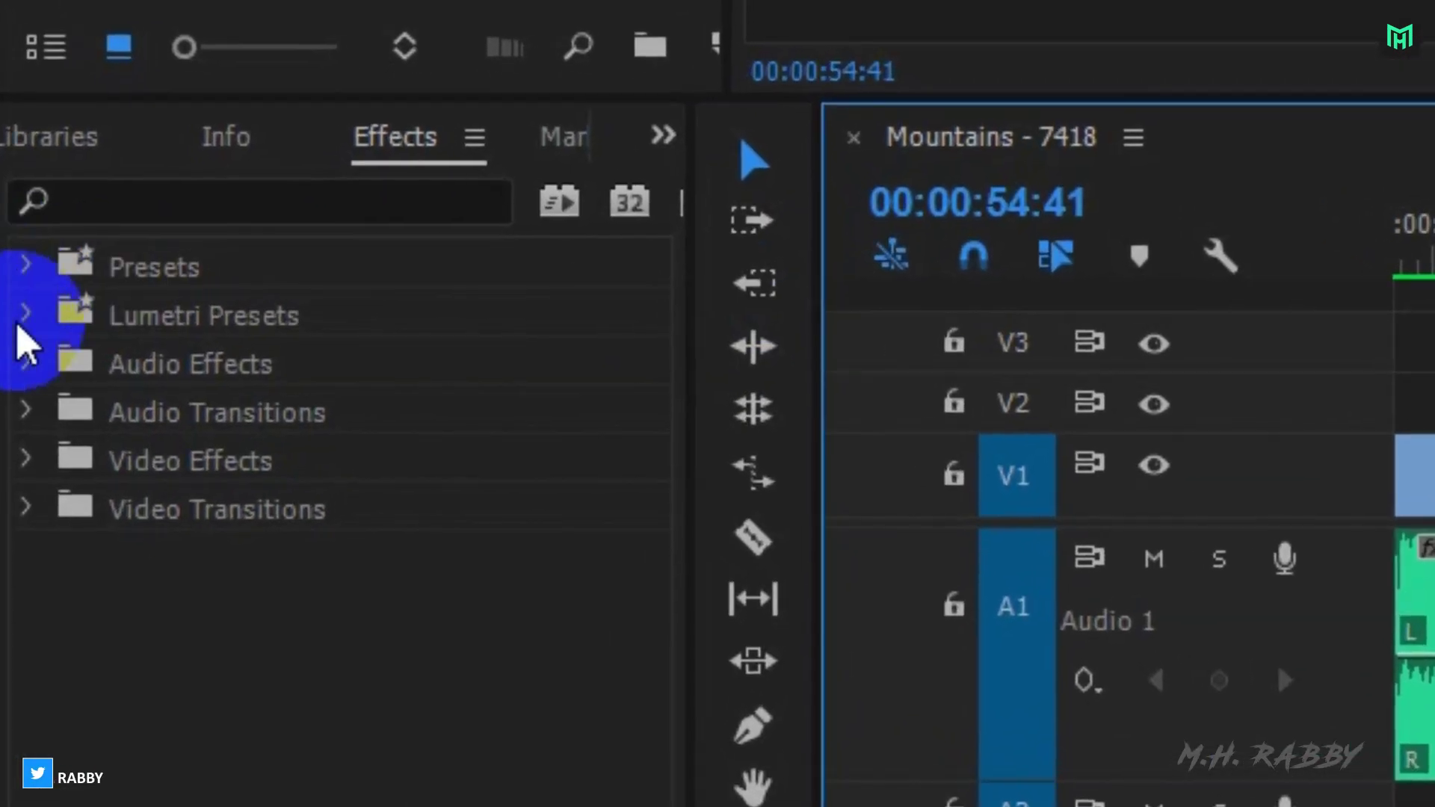
Search the Effects panel for 'strobe' and drag Strobe Light toward the clip
click(43, 548)
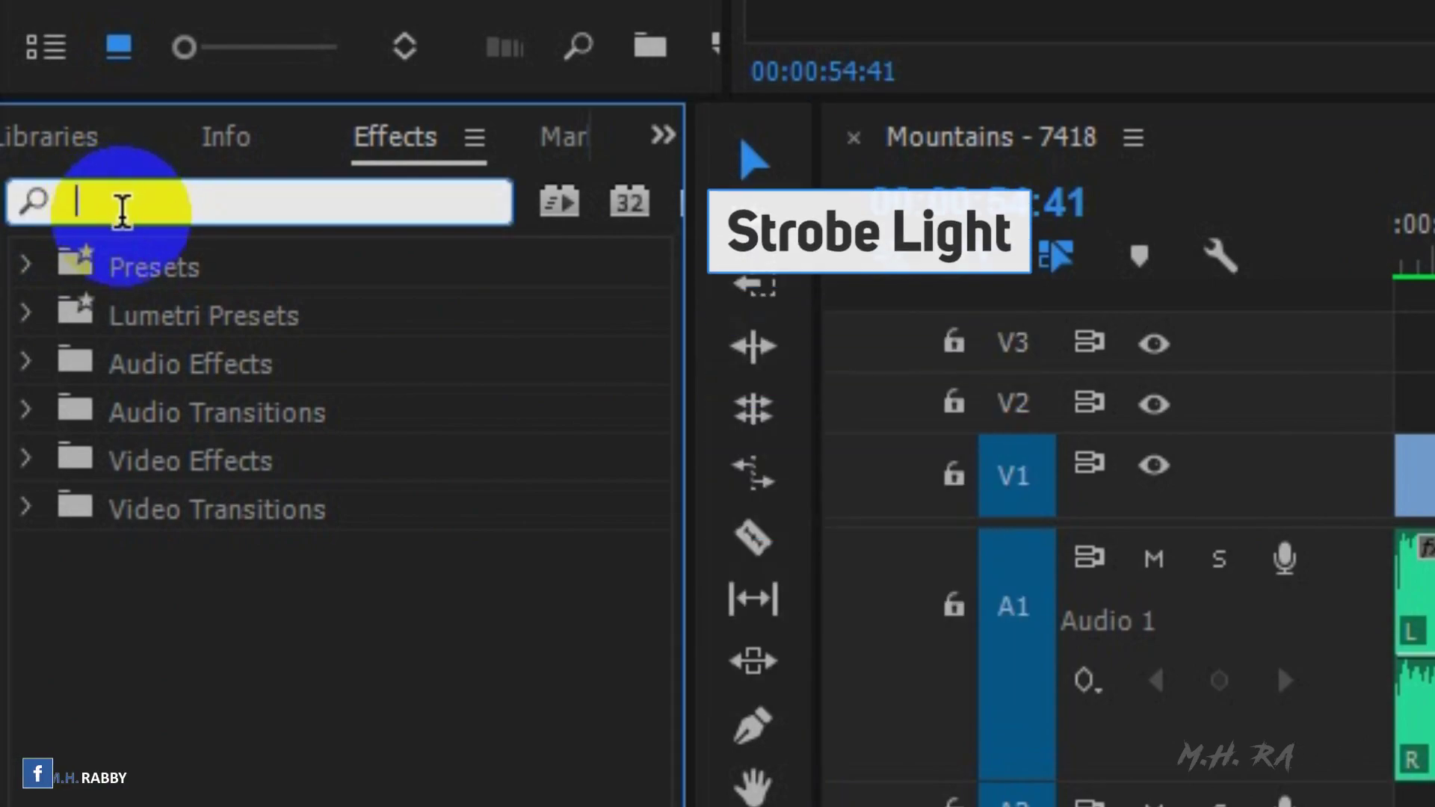
text(strobe)
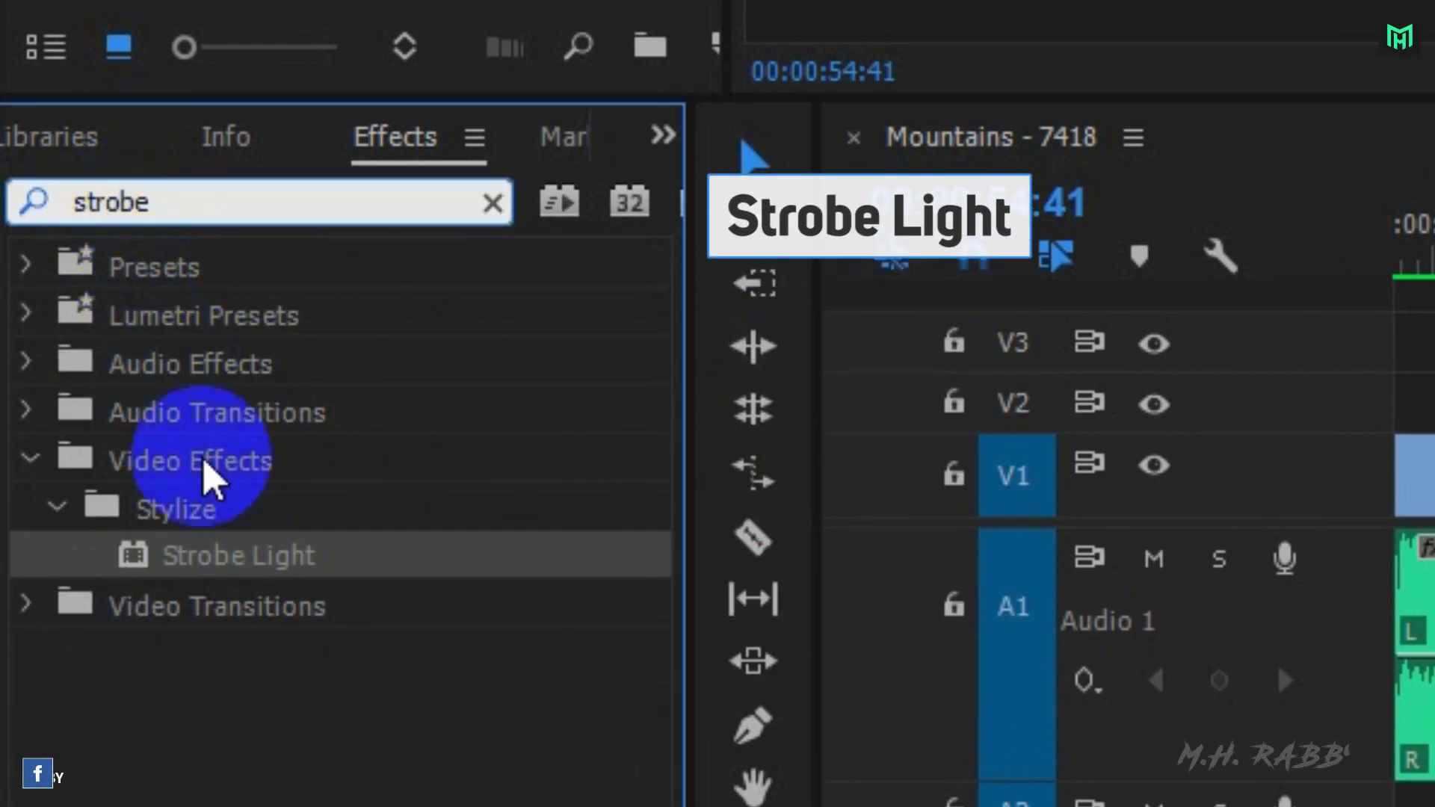
drag(329, 565, 1434, 467)
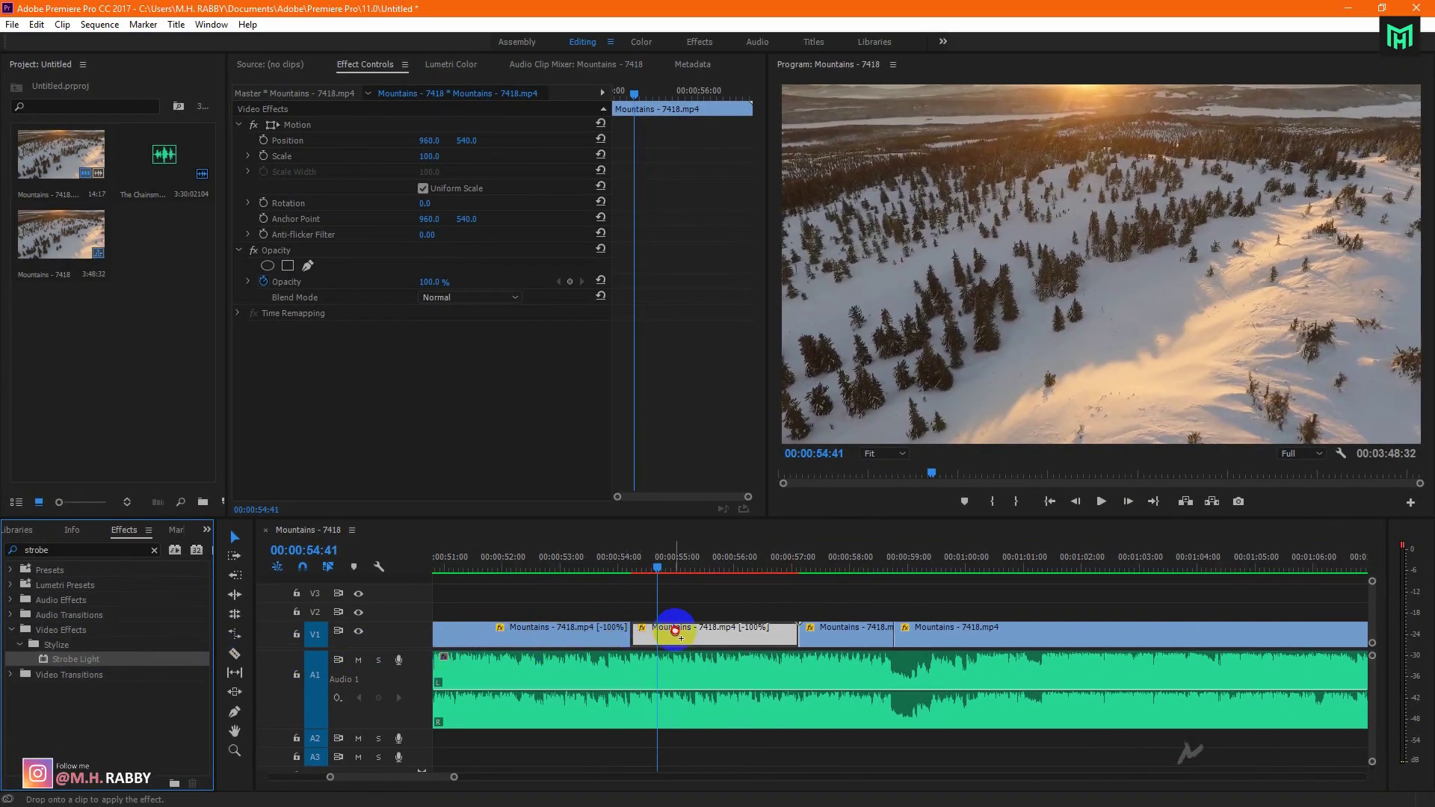
Apply Strobe Light to the clip after the first cut and to the third V1 clip
drag(675, 632, 677, 636)
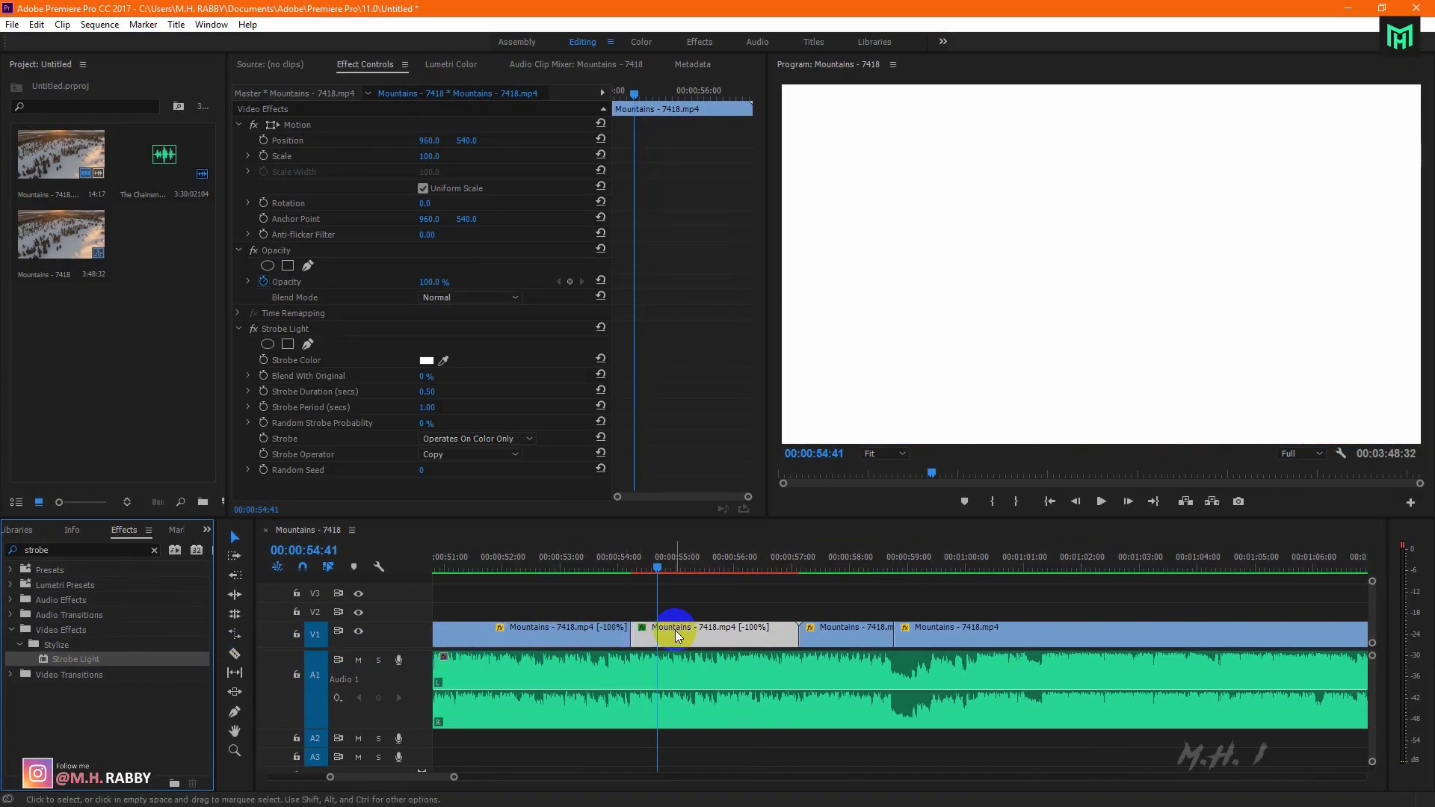
drag(97, 657, 860, 633)
click(830, 630)
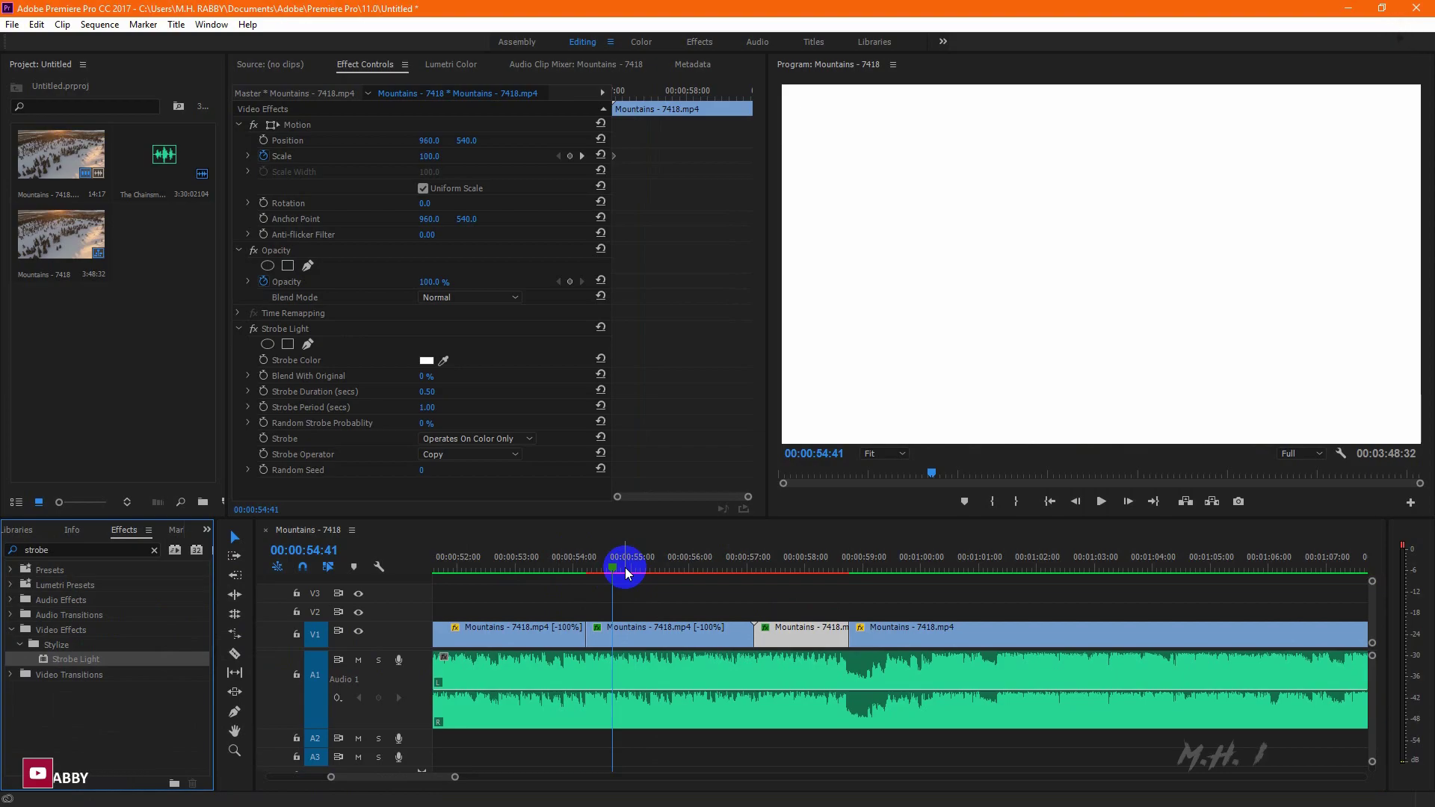
Set the first strobe clip's Strobe Duration to 0.10 seconds
click(638, 631)
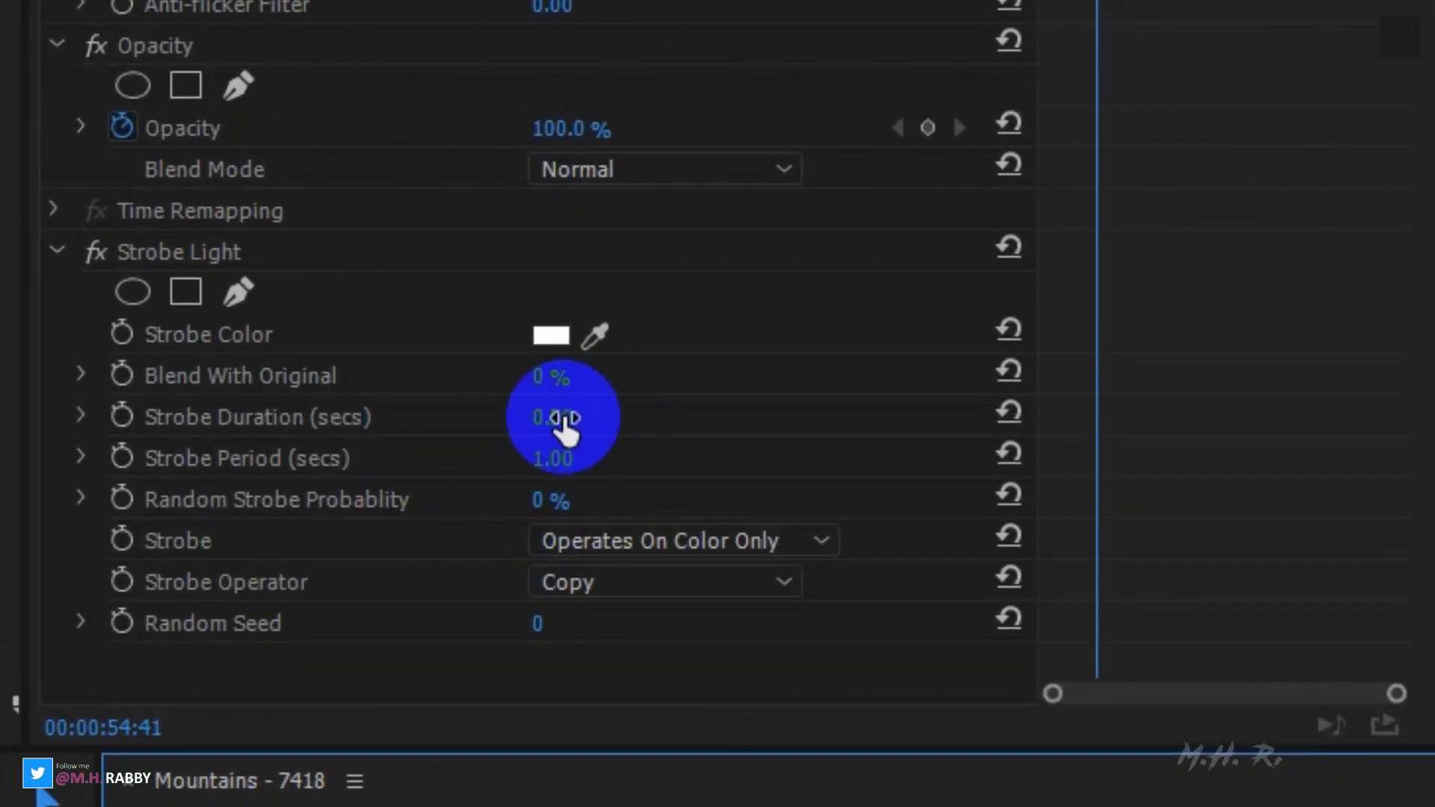
mouse_move(561, 417)
mouse_down()
mouse_move(647, 424)
mouse_move(554, 442)
mouse_up()
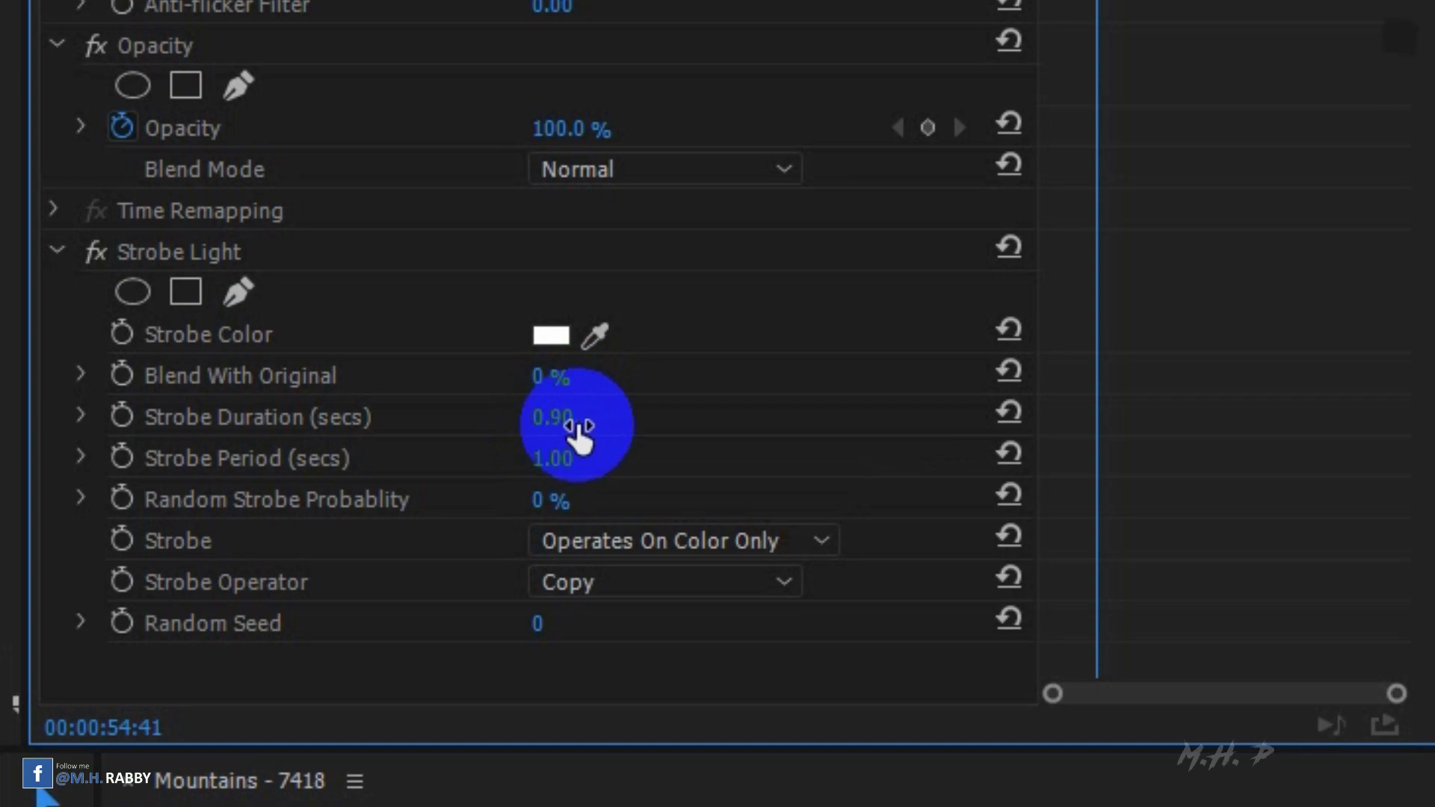
click(559, 417)
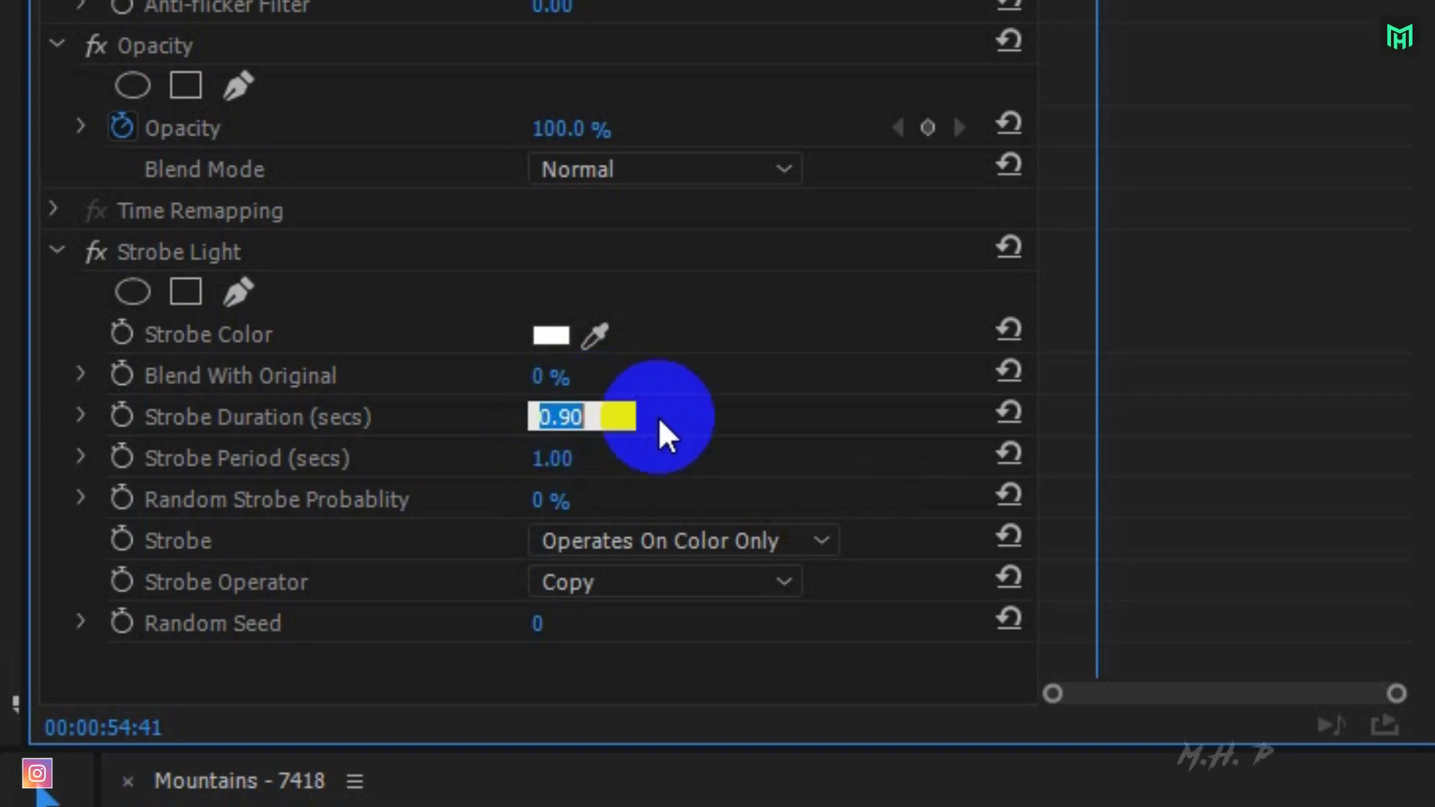
text(.1)
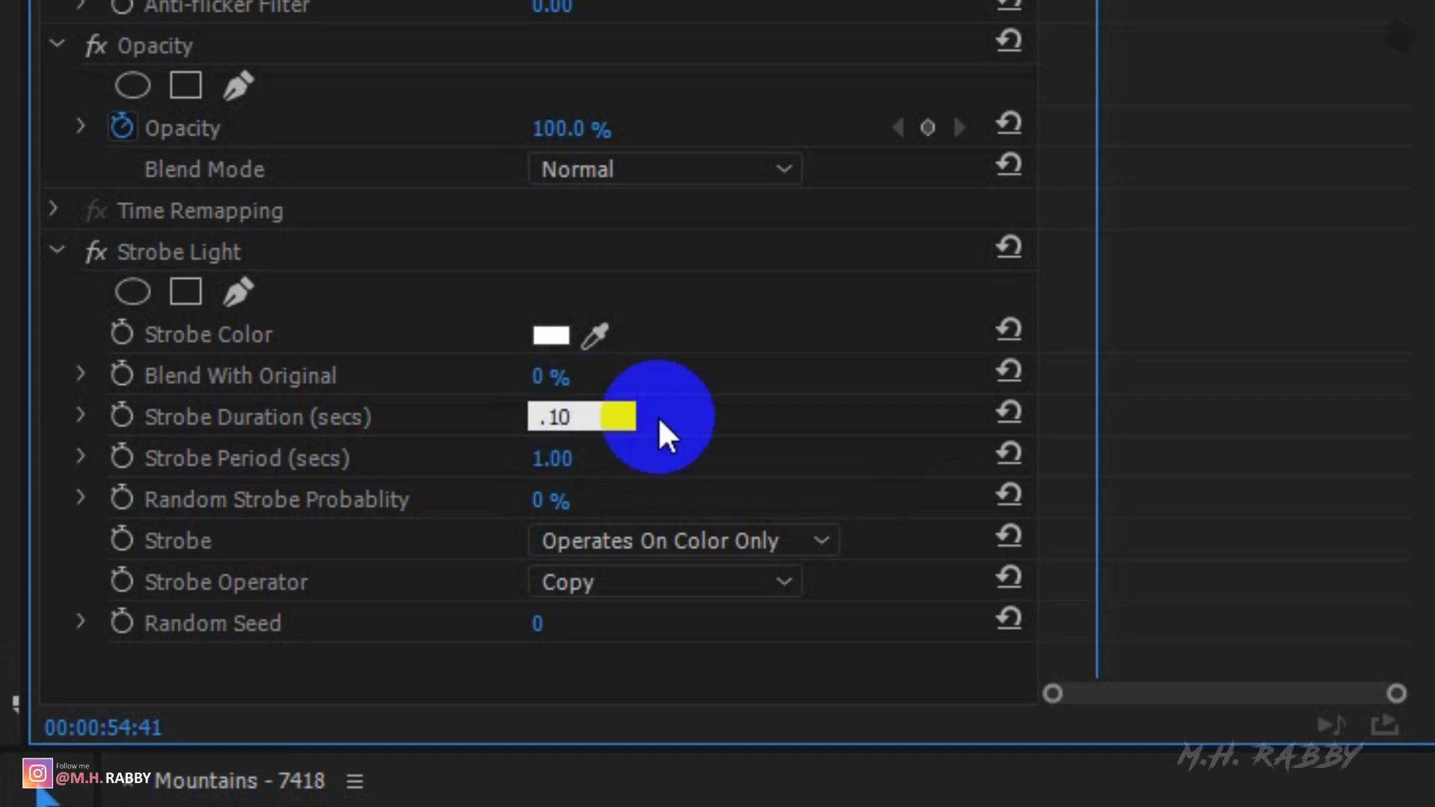
key(Return)
click(582, 449)
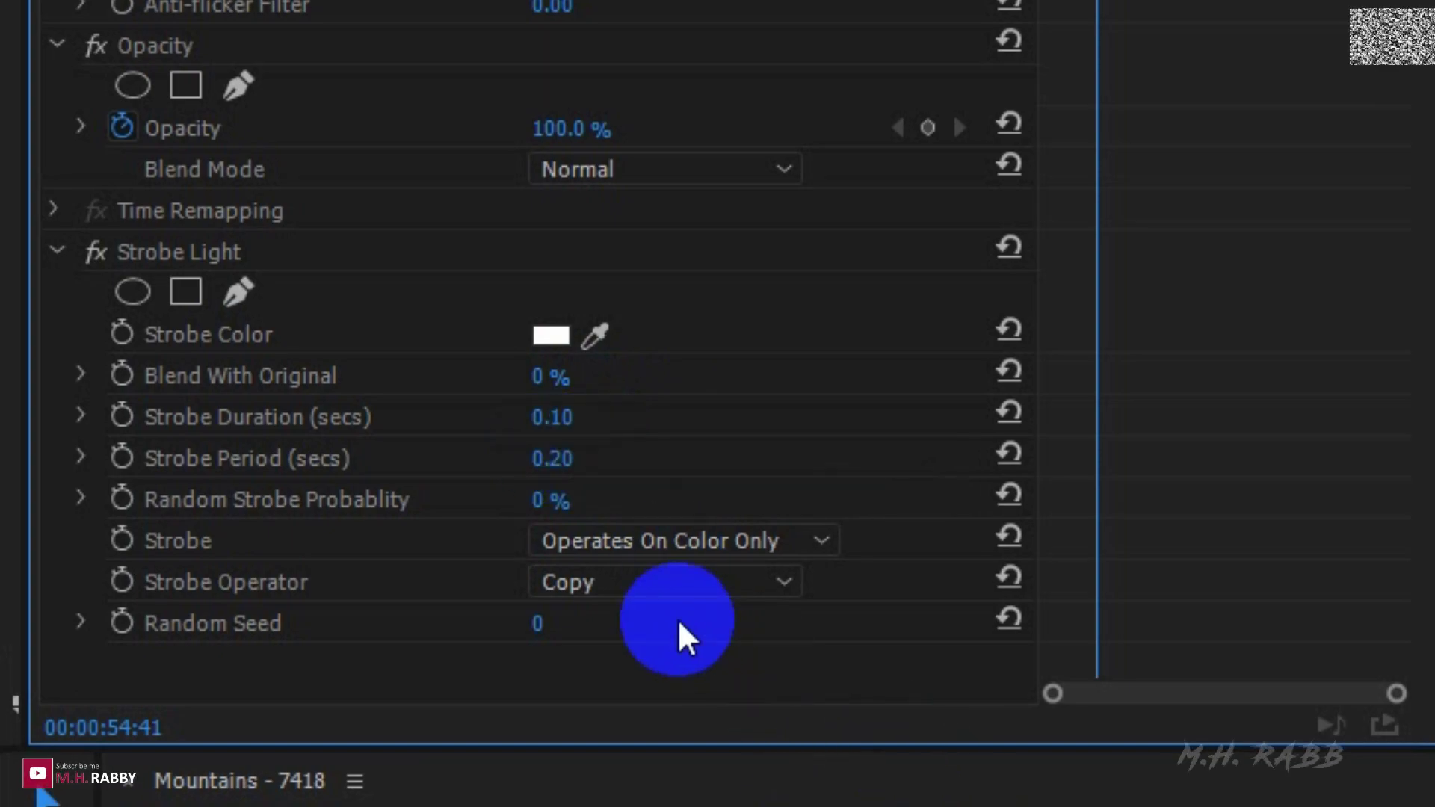
Try red as the Strobe Color, then settle on white
click(551, 335)
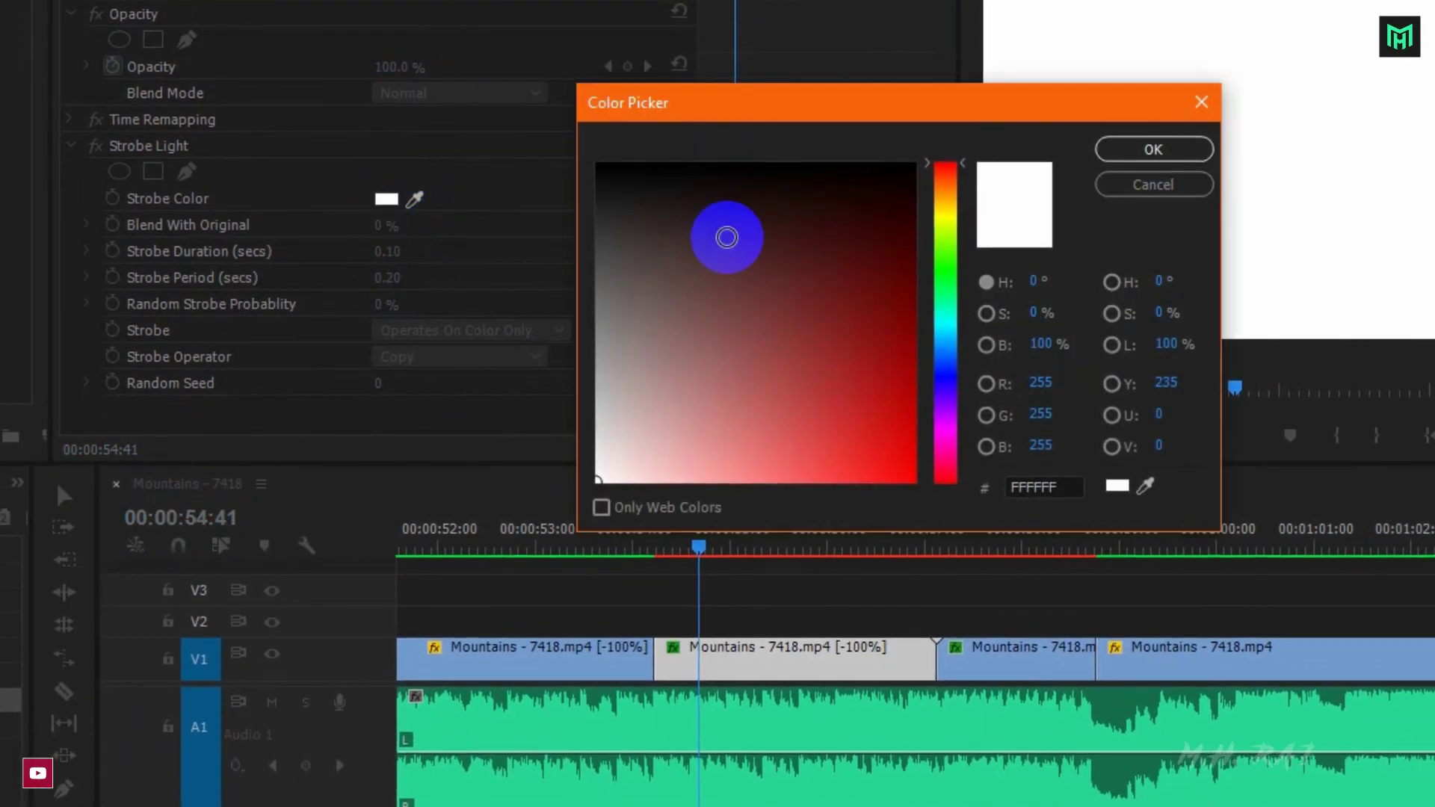
drag(727, 234, 867, 465)
click(1125, 153)
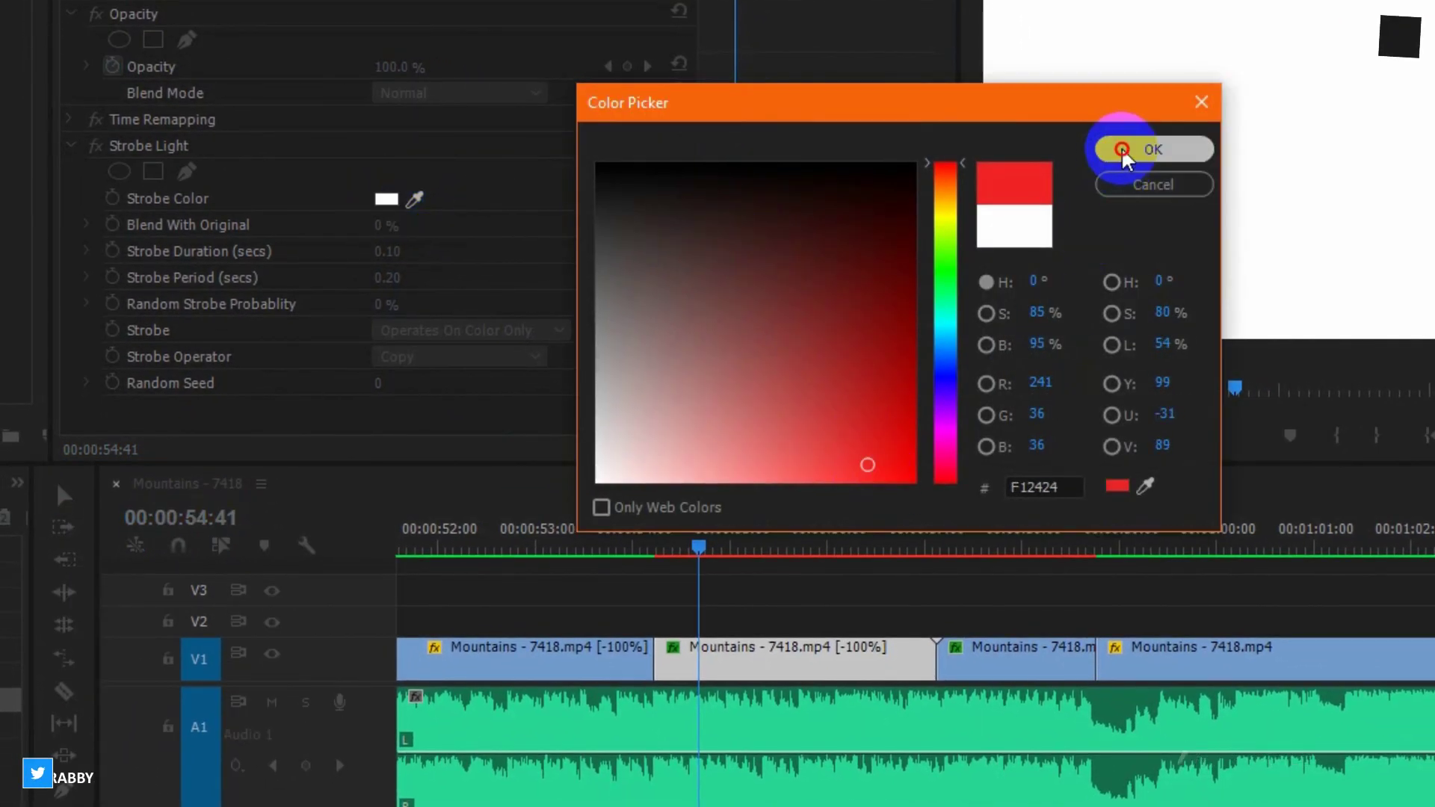
click(372, 201)
drag(619, 426, 596, 481)
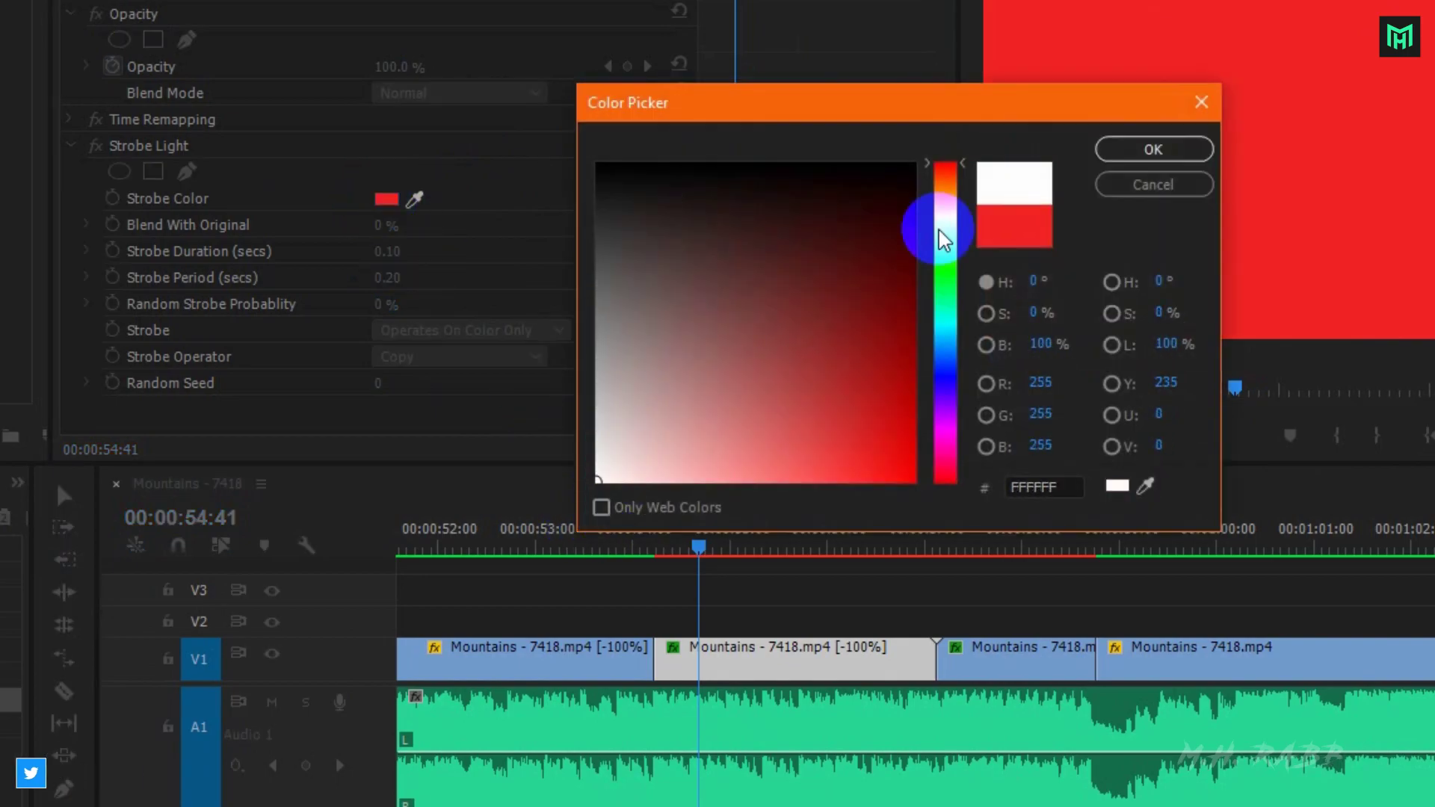
click(1153, 149)
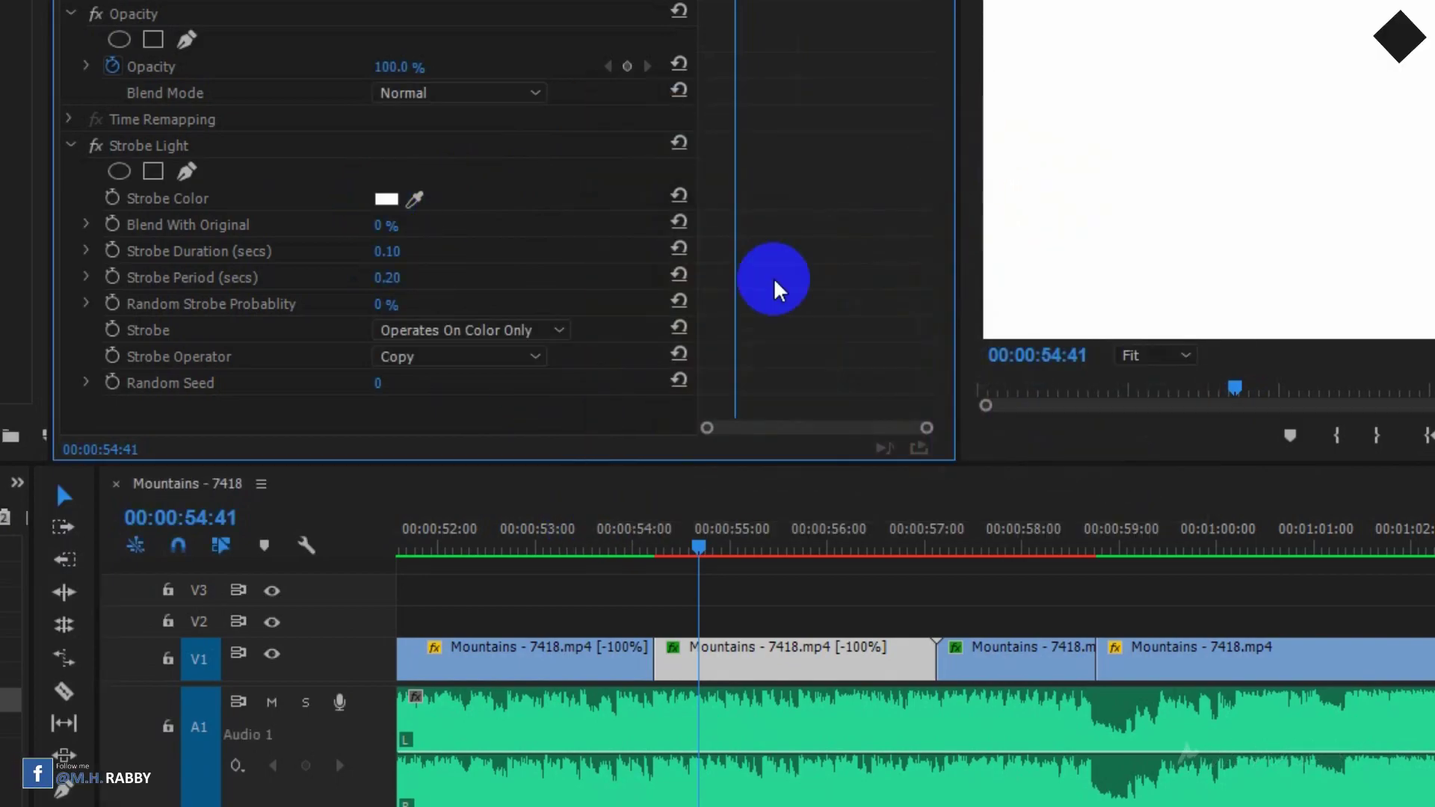
Keep the Strobe option on Operates On Color Only
click(523, 329)
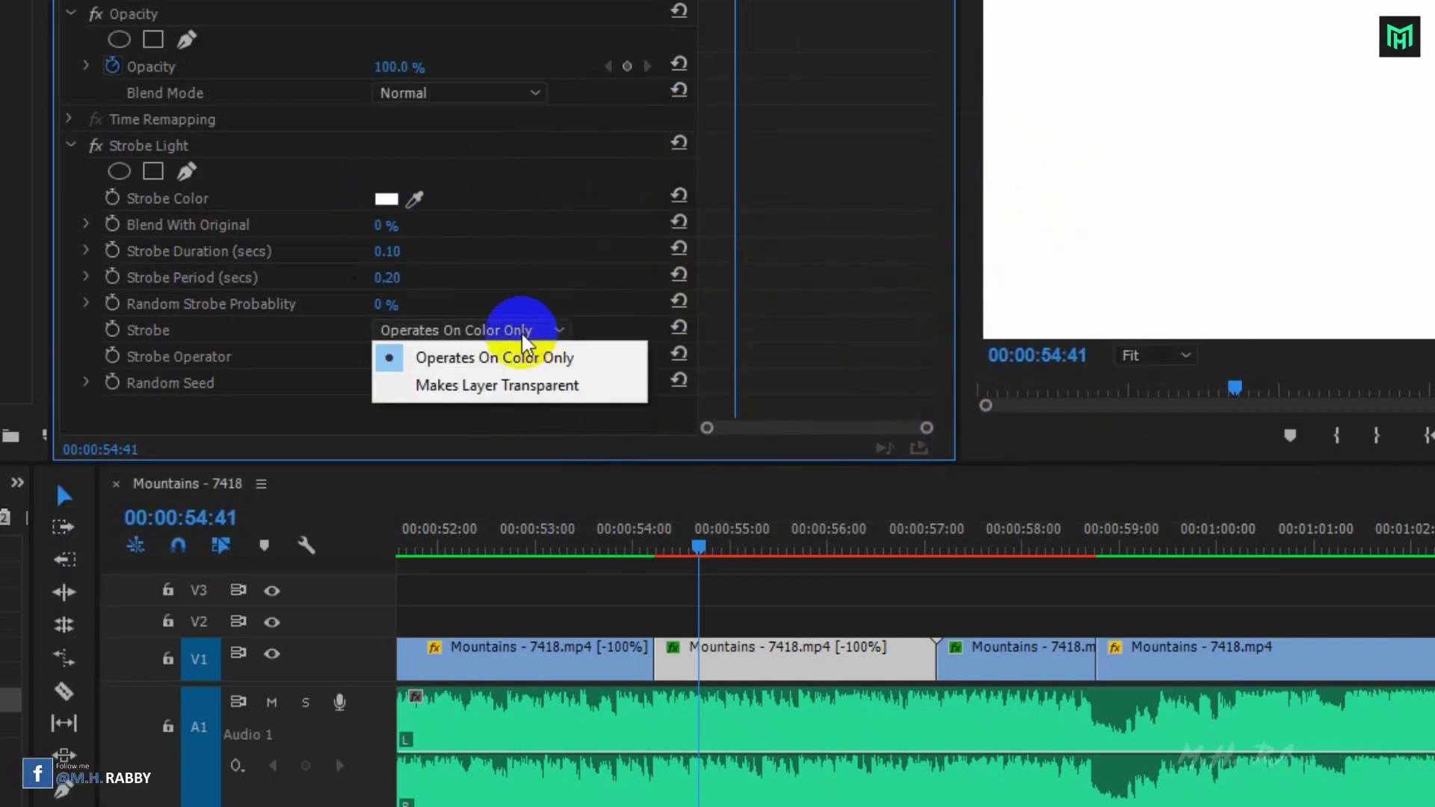
click(478, 359)
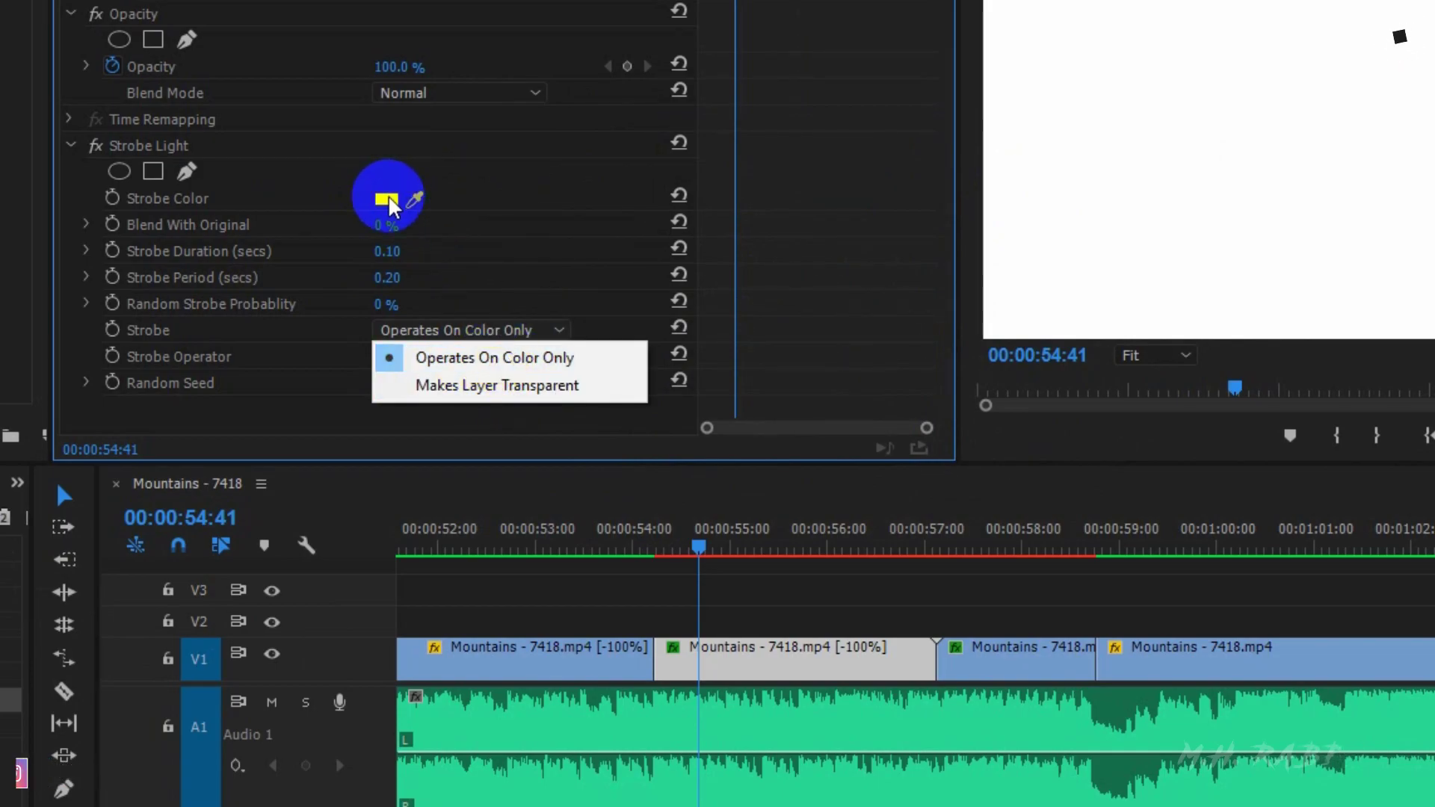
click(532, 360)
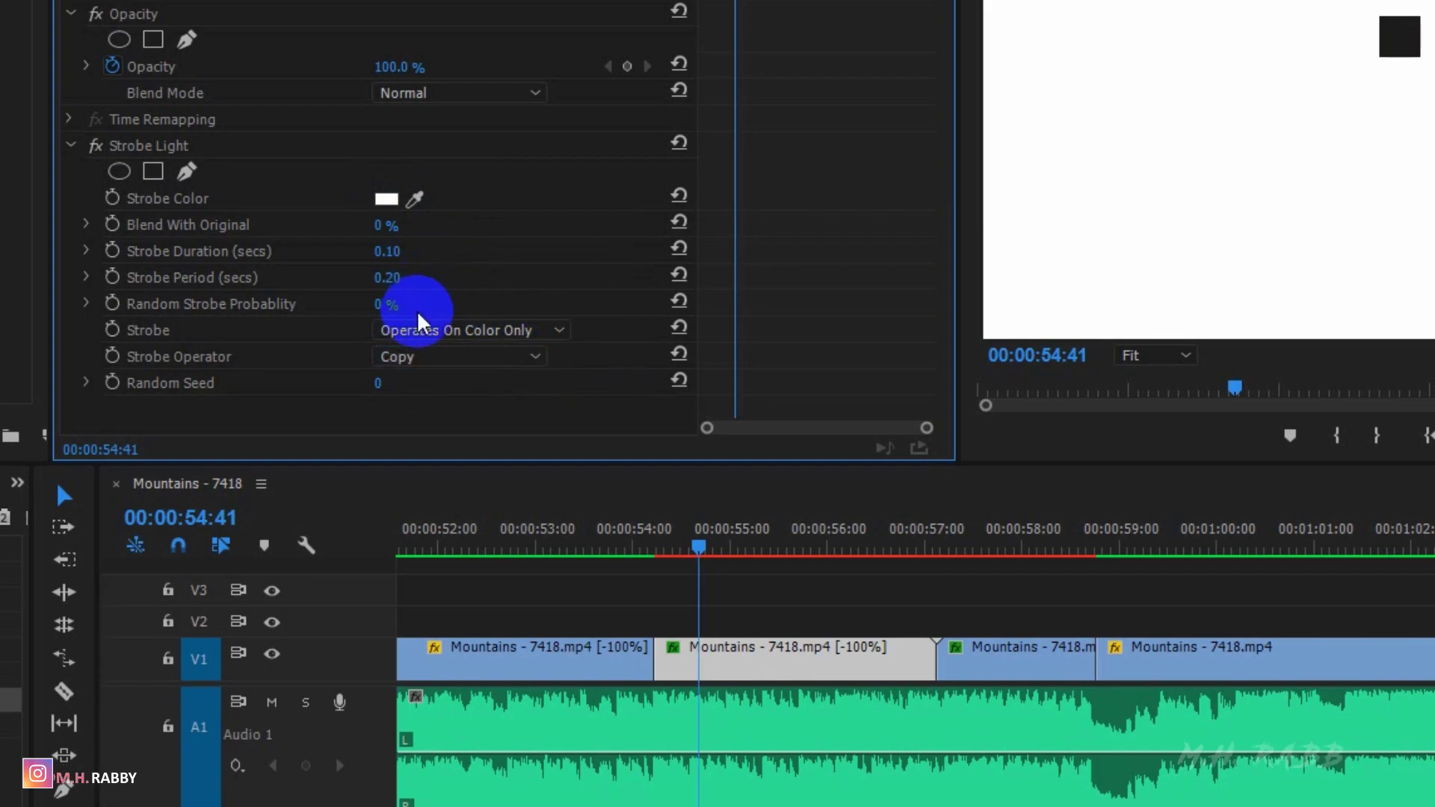
Set Random Strobe Probability to 92 %, Strobe Duration 0.05 s and Strobe Period 0.10 s, then play it
drag(383, 314, 538, 330)
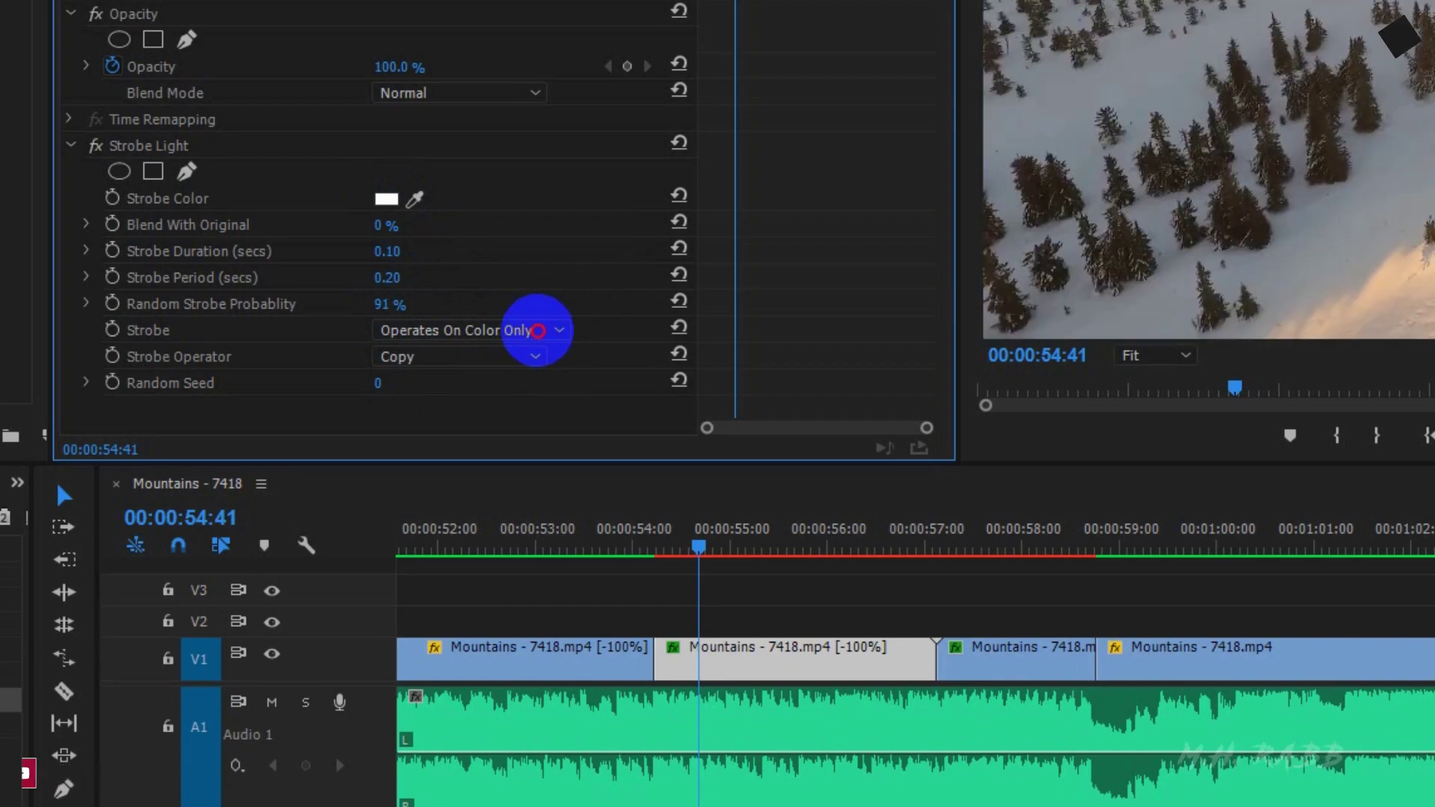
drag(699, 548, 777, 557)
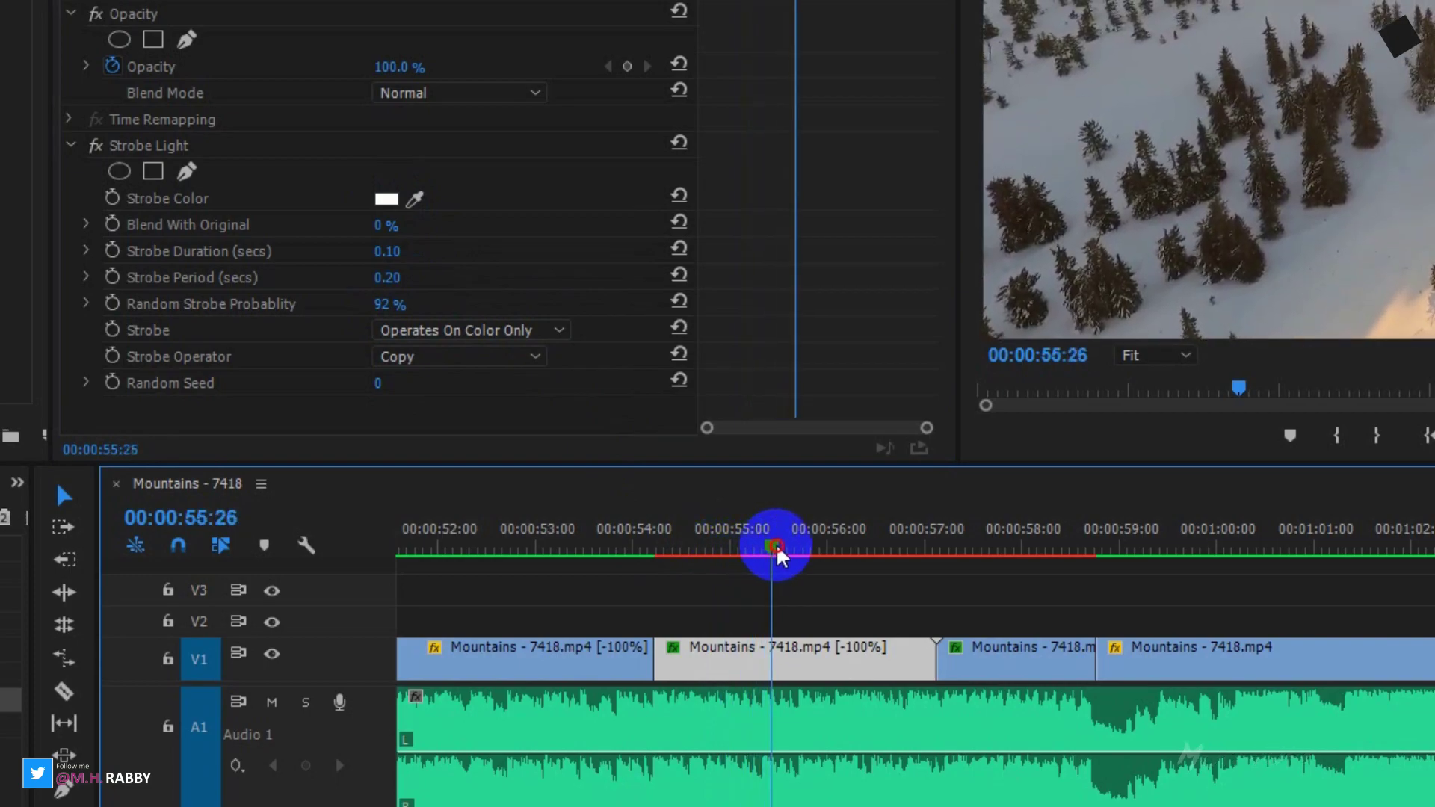
click(388, 251)
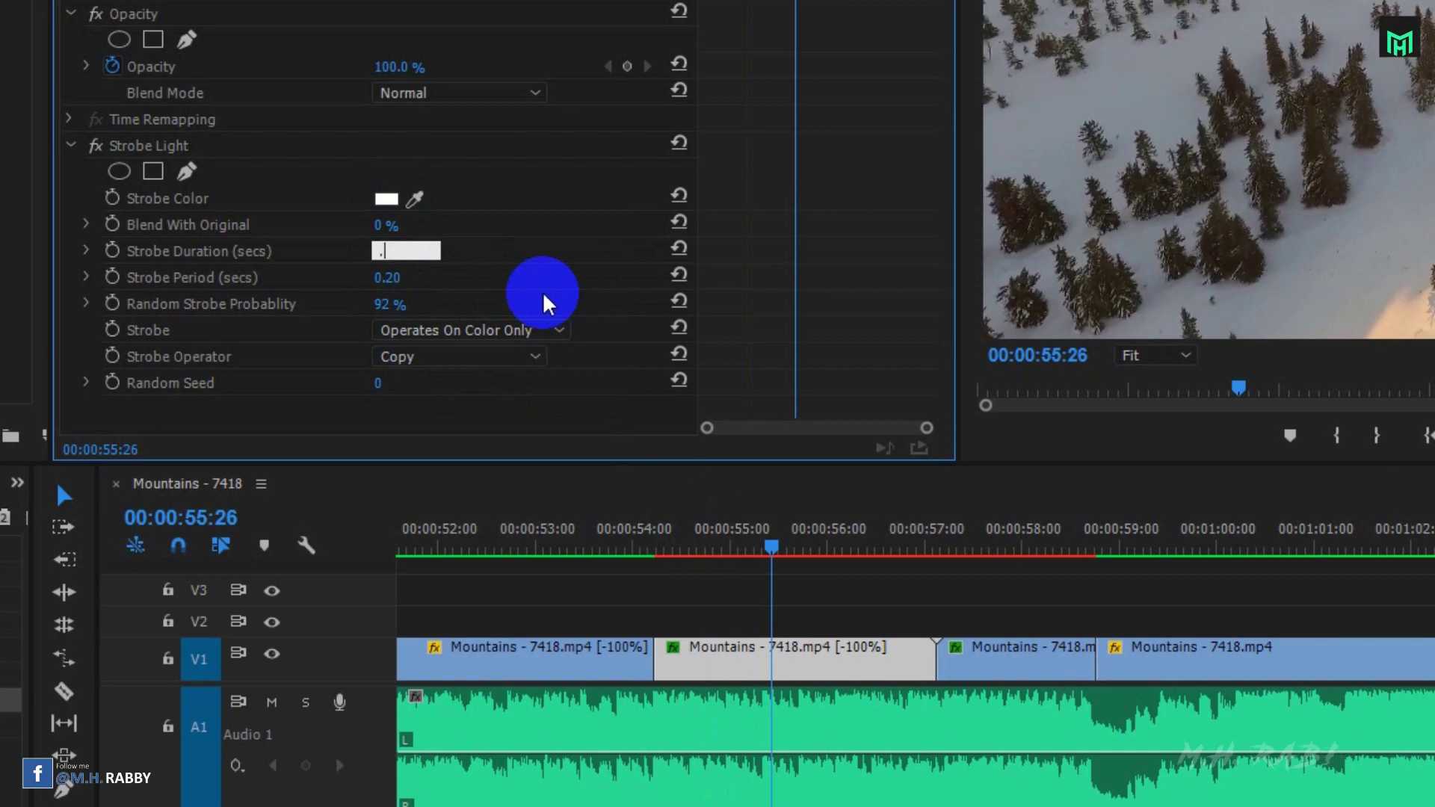
text(.05)
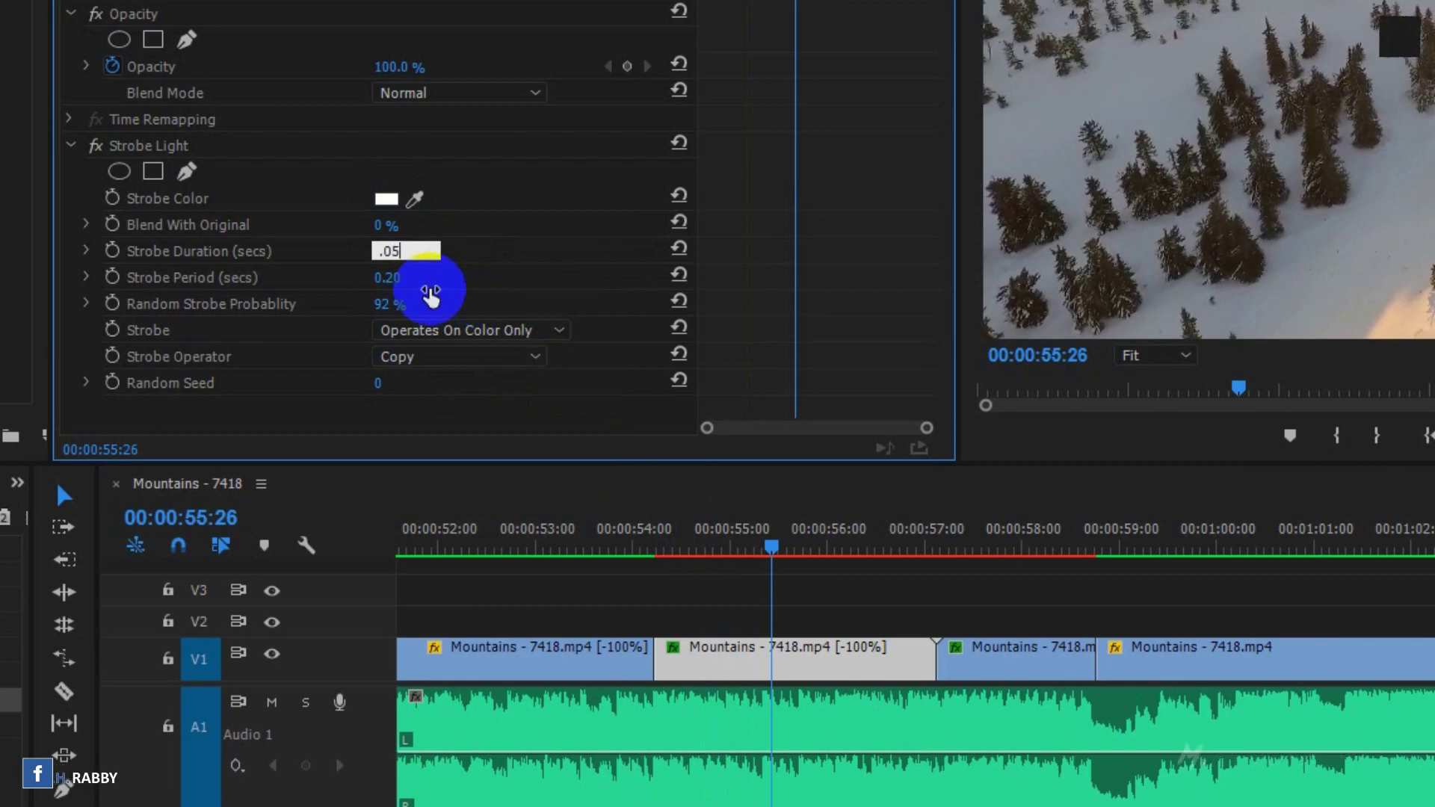
click(385, 277)
text(.10)
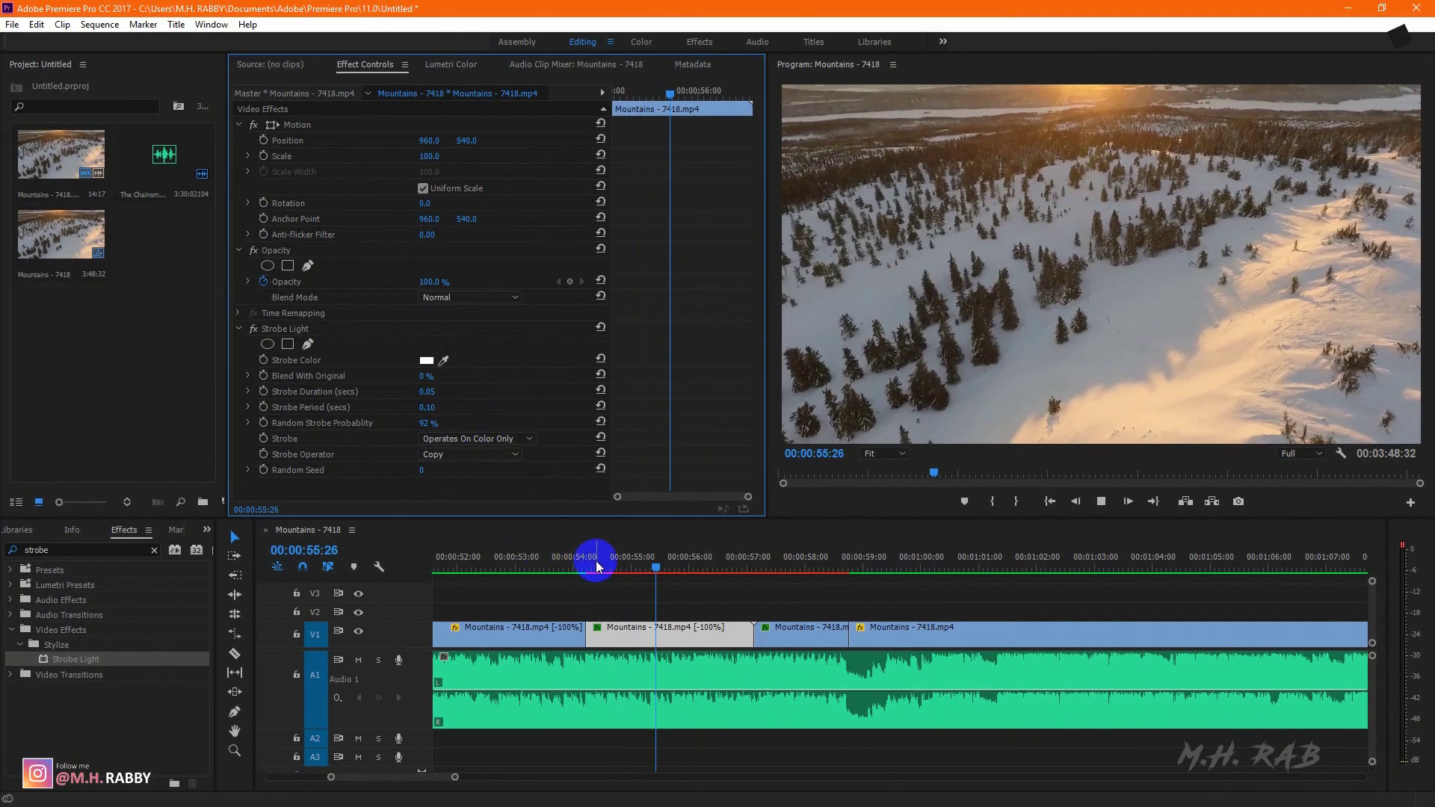
key(space)
Select the next V1 clip and give it a 0.03 s Strobe Duration and 0.06 s Strobe Period
drag(658, 573, 777, 590)
click(783, 626)
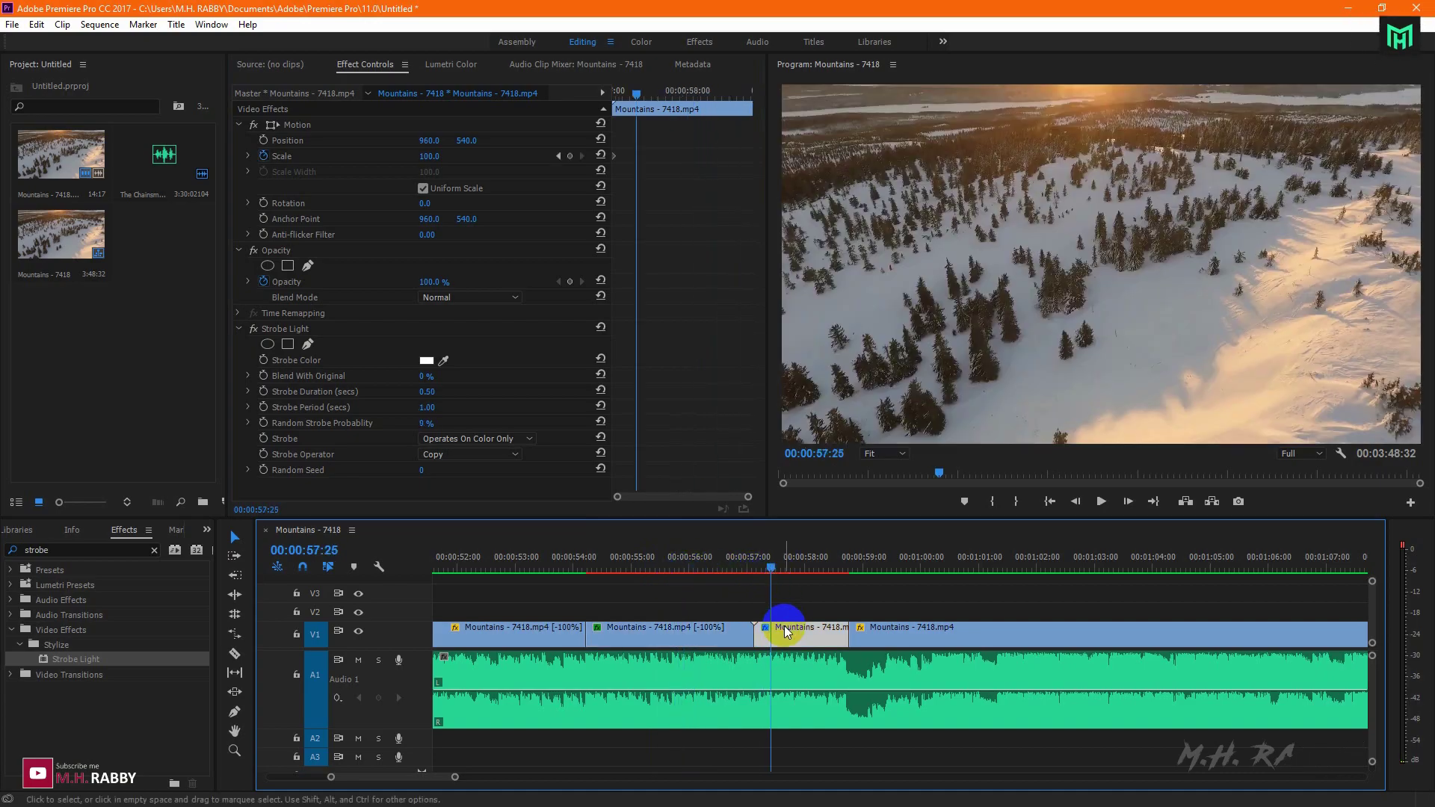
scroll(783, 625, down, 2)
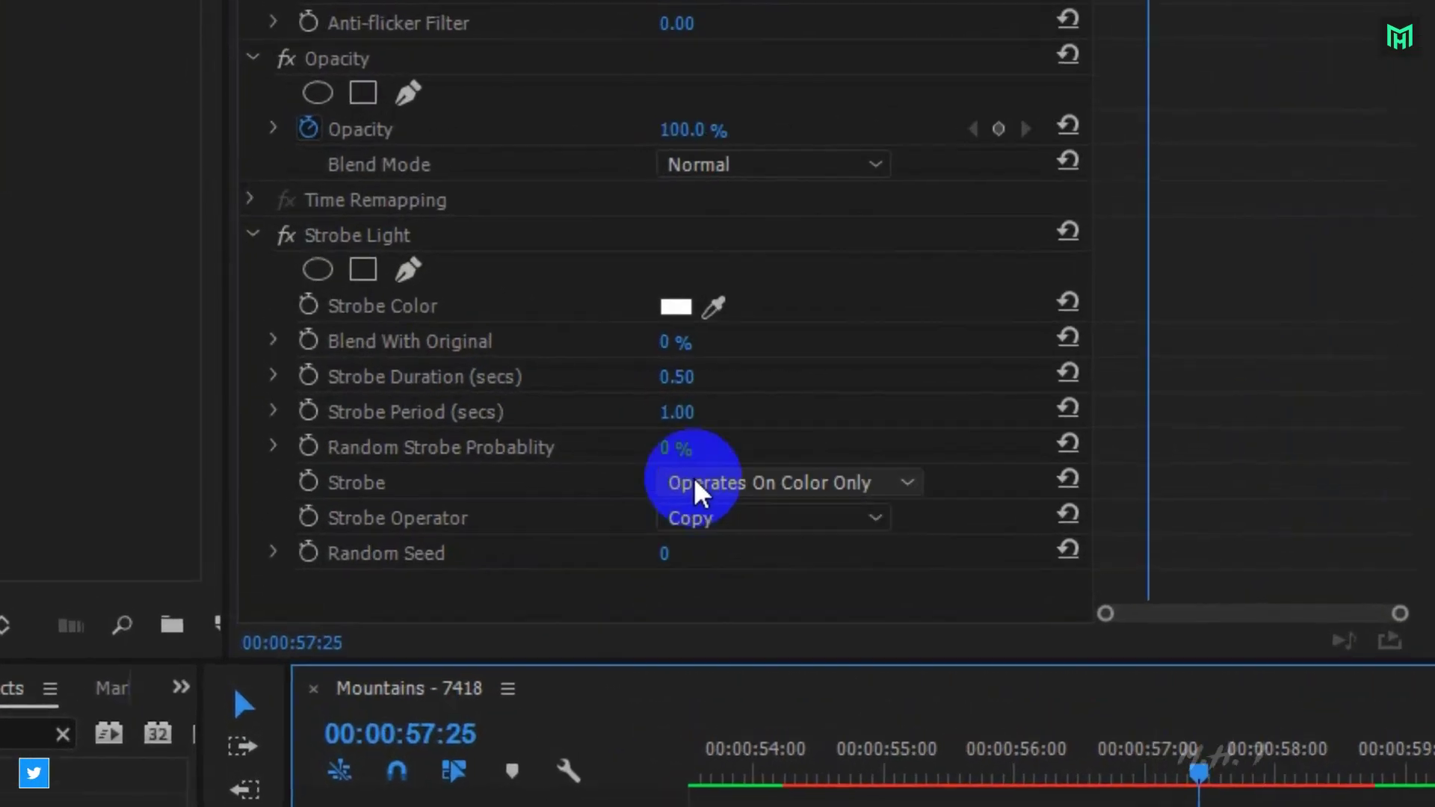
click(755, 374)
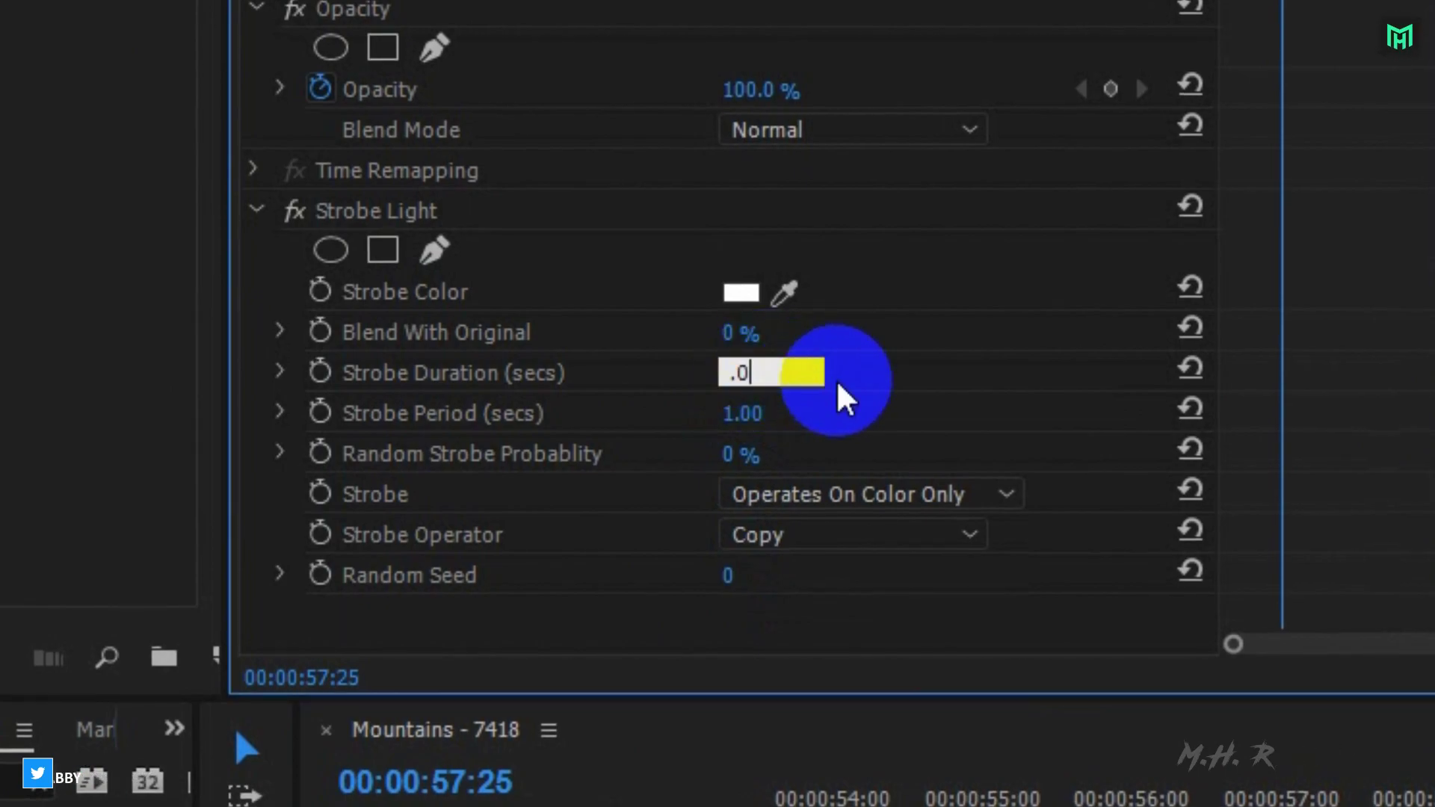
click(743, 413)
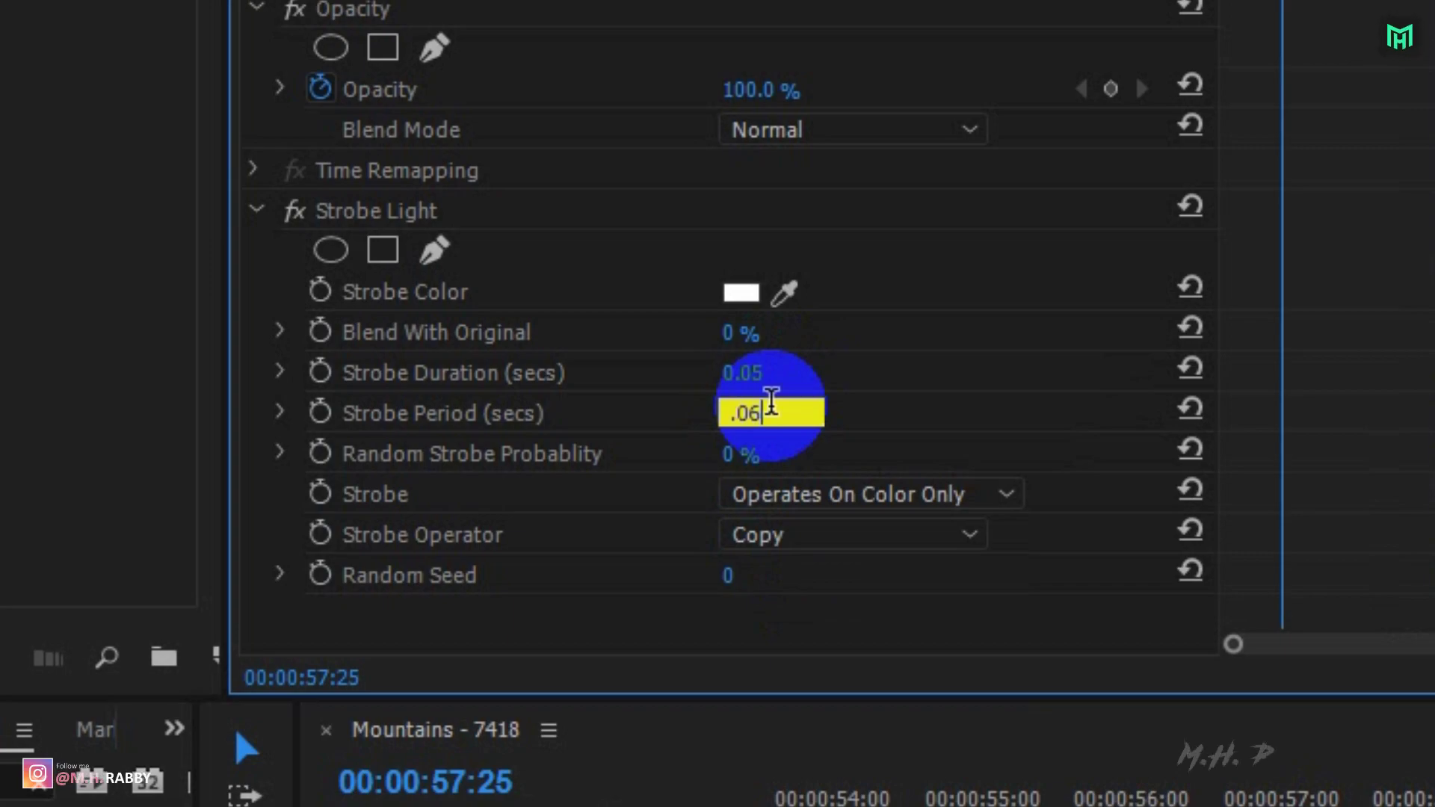
text(.06)
click(771, 366)
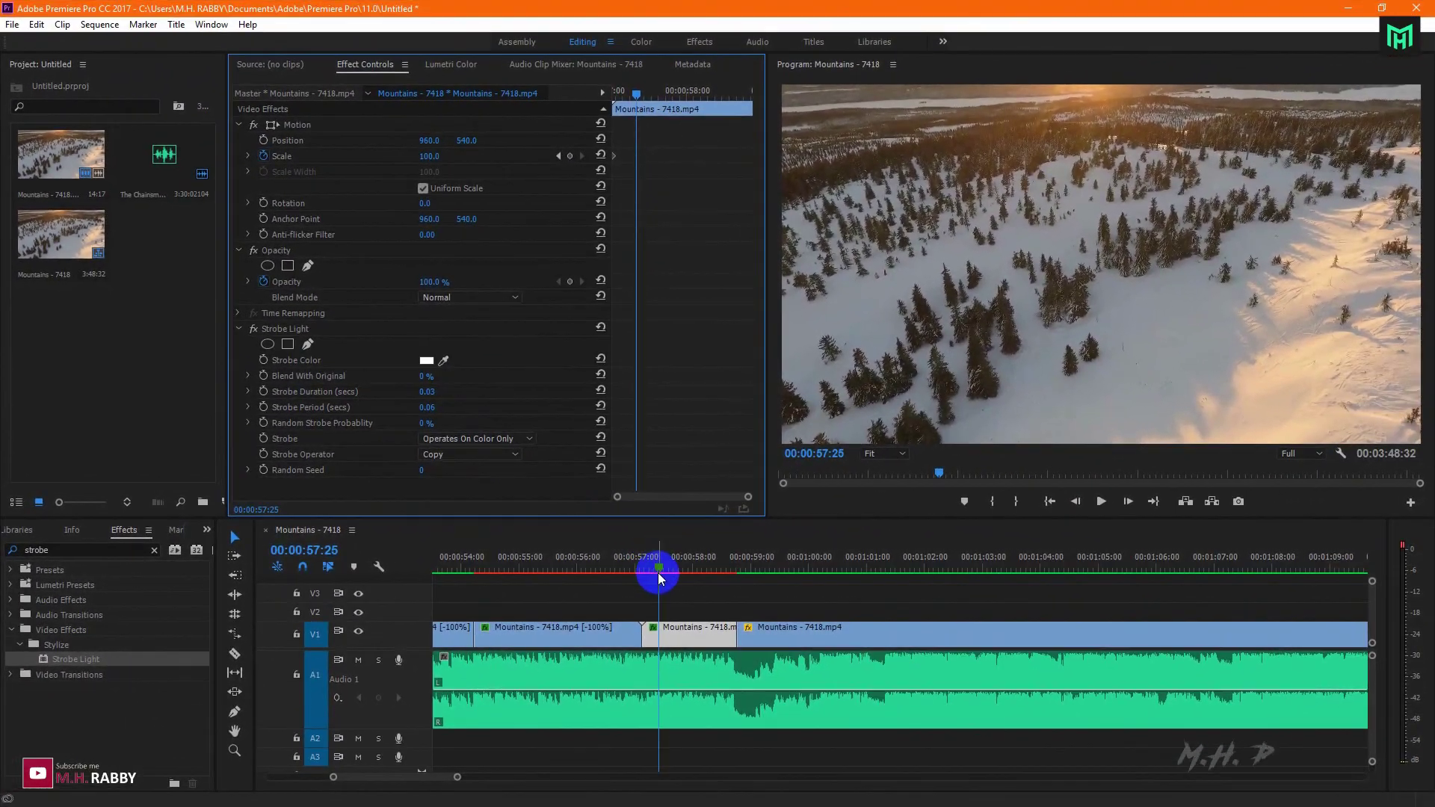
Mark In at 00:00:54:10 and Out at 00:00:58:49, then Render In to Out
drag(657, 572, 473, 584)
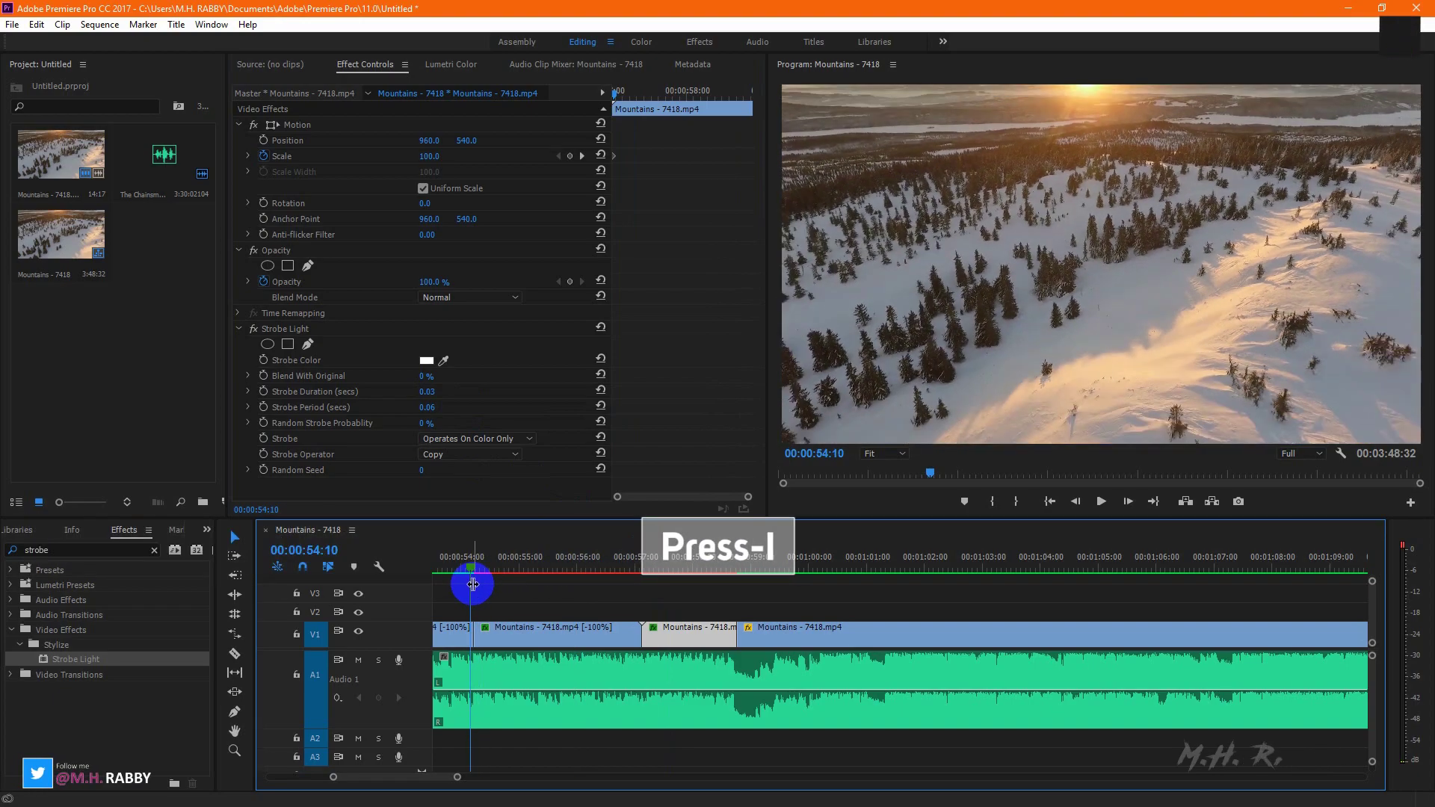
key(i)
click(740, 557)
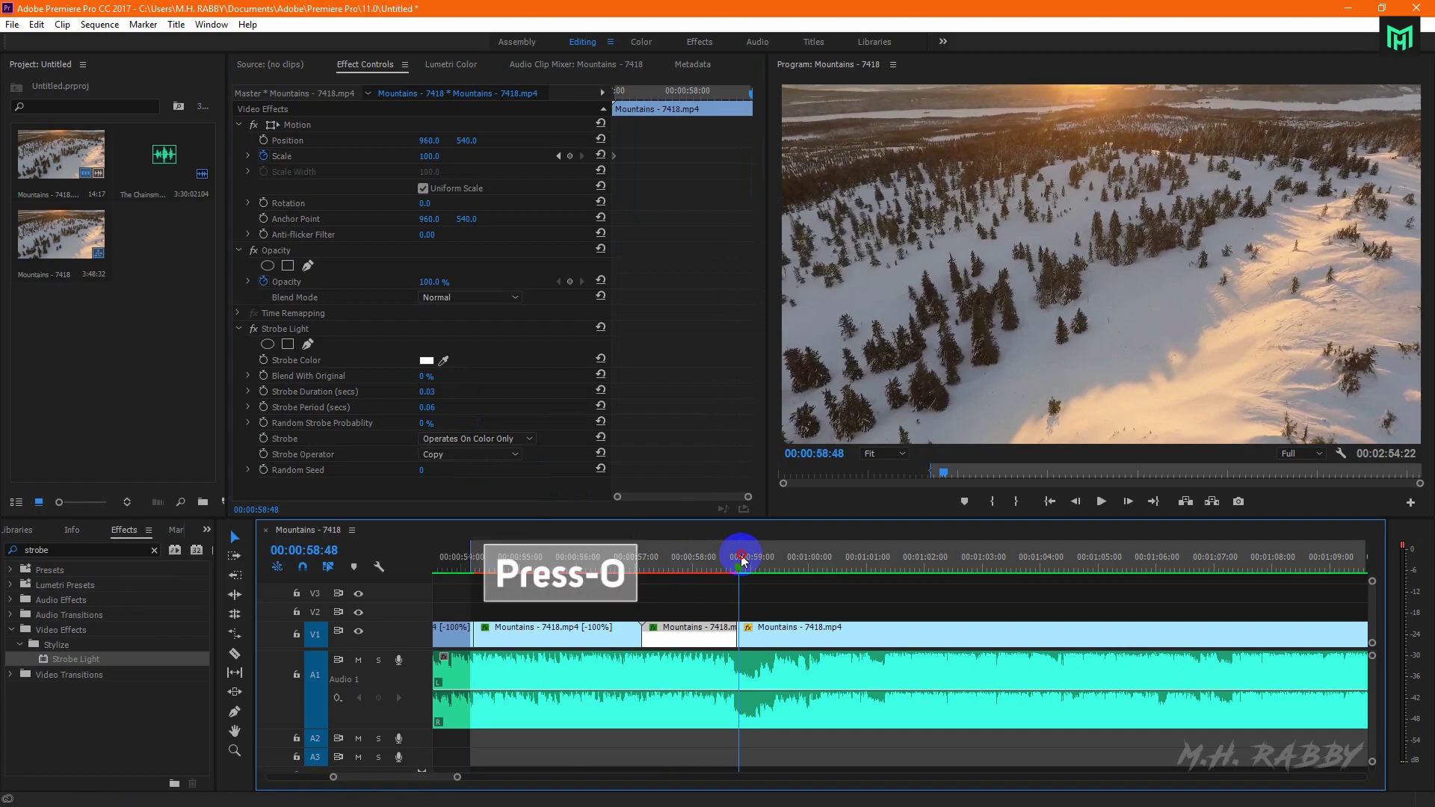
key(o)
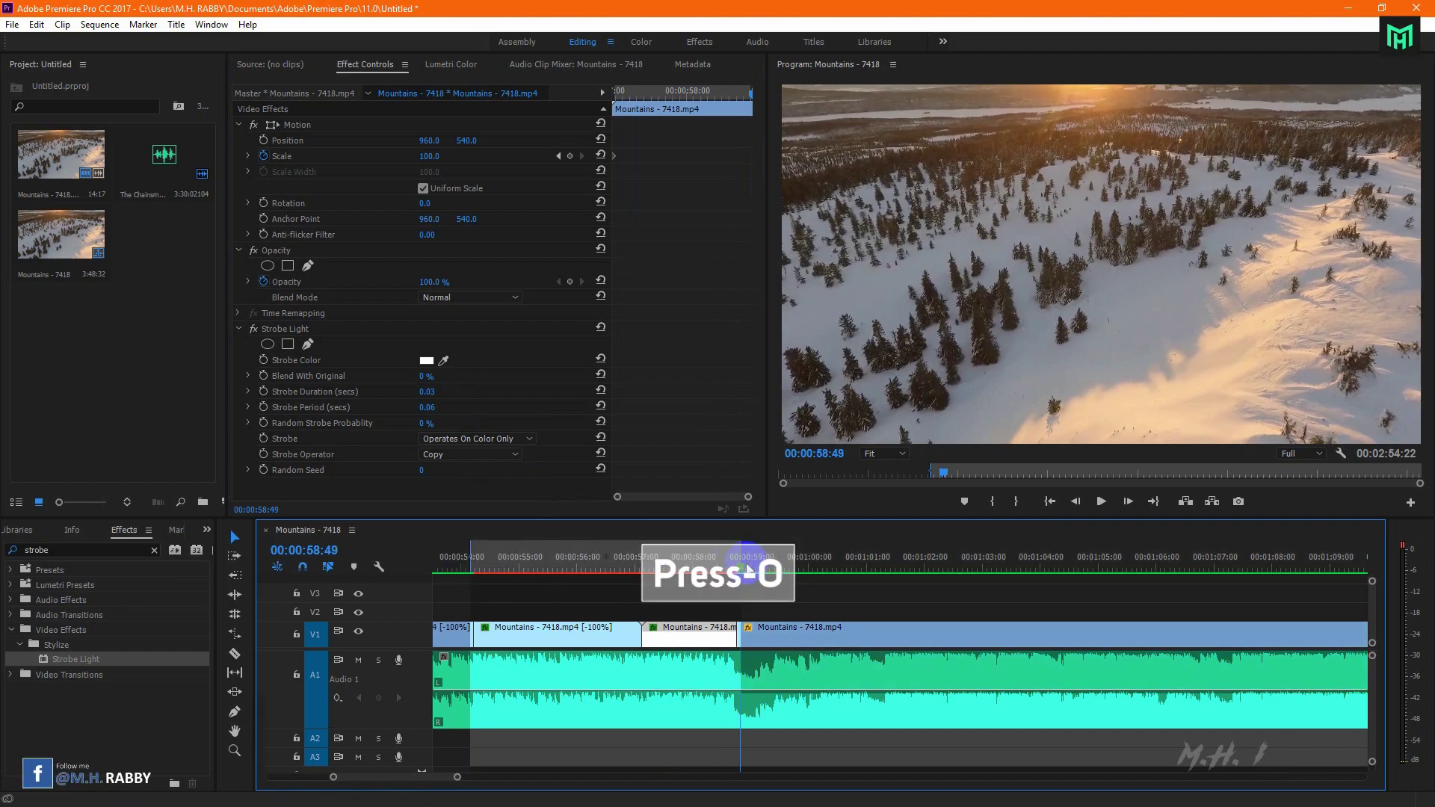
click(100, 25)
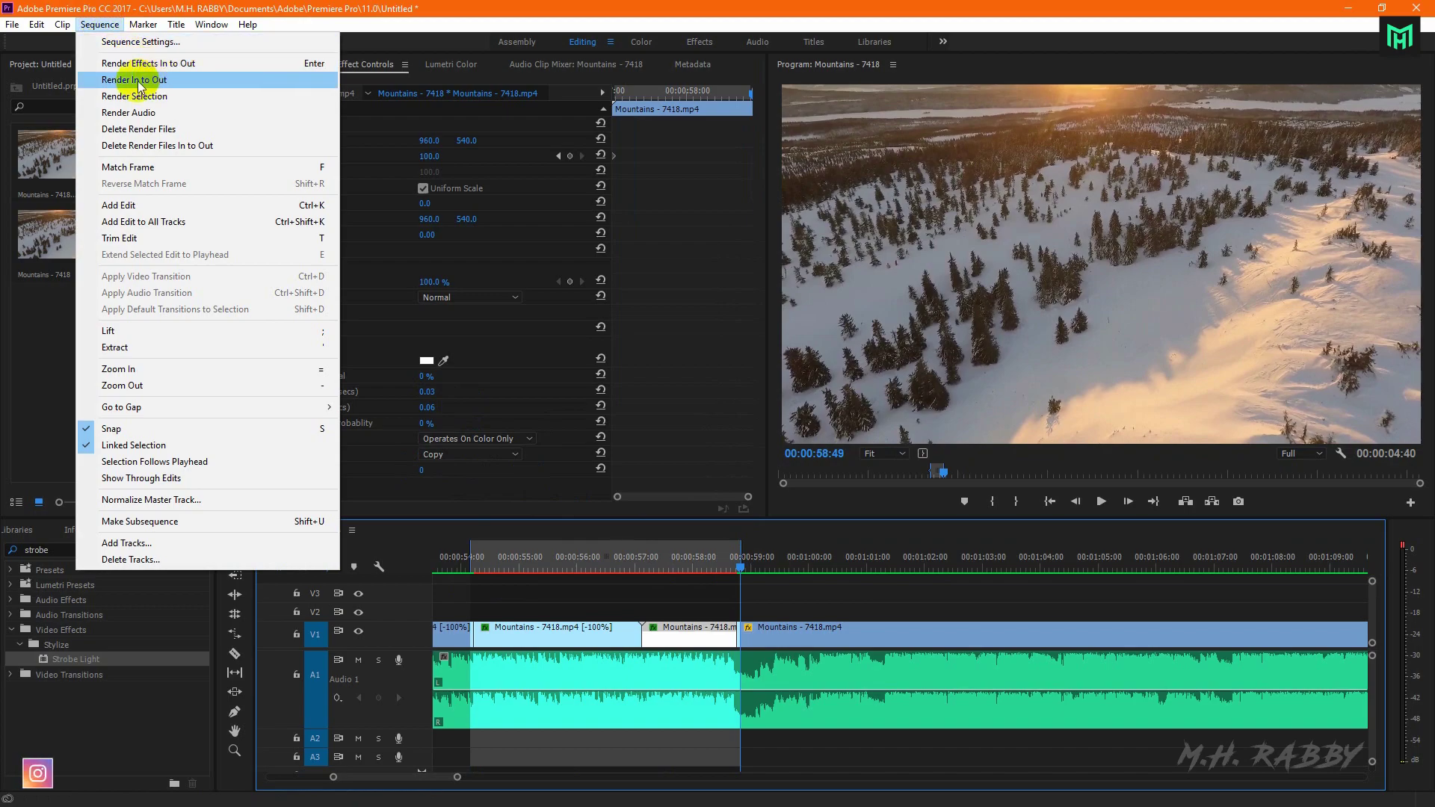
click(181, 79)
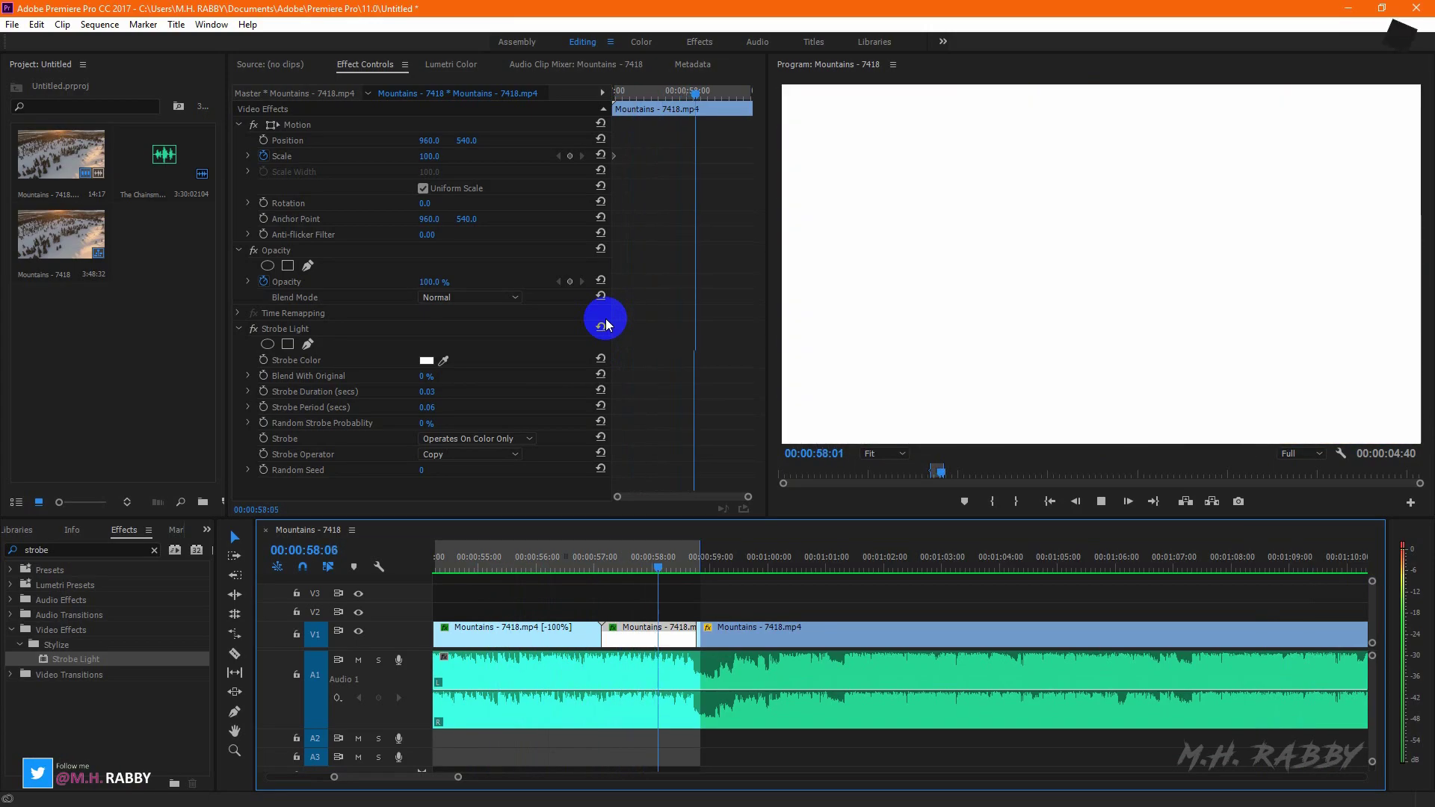
Stop playback and clear the sequence's In and Out points
key(space)
scroll(663, 618, up, 3)
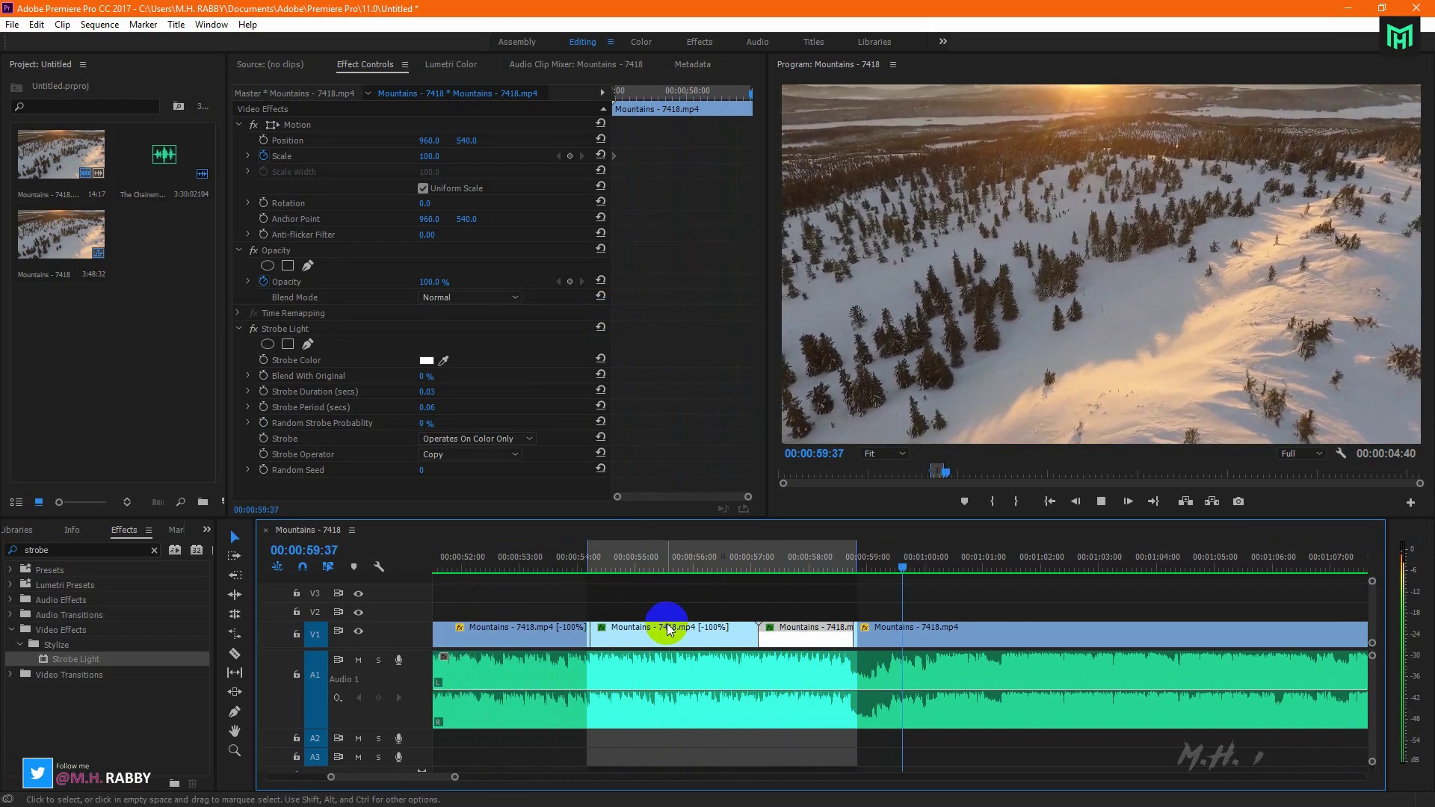
right_click(733, 561)
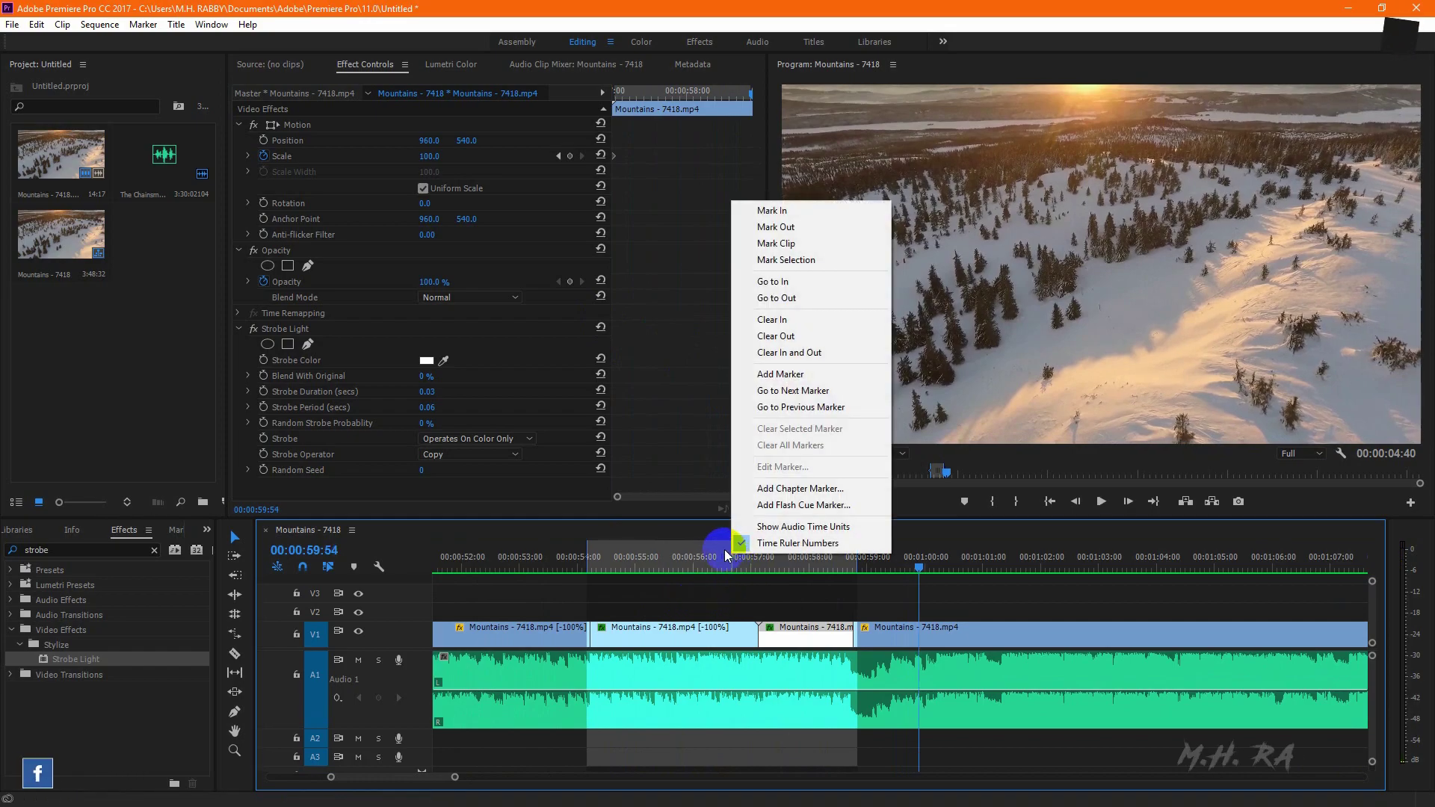
click(781, 373)
Play the strobe-cut section from about 00:00:53
drag(672, 572, 529, 574)
scroll(627, 608, up, 2)
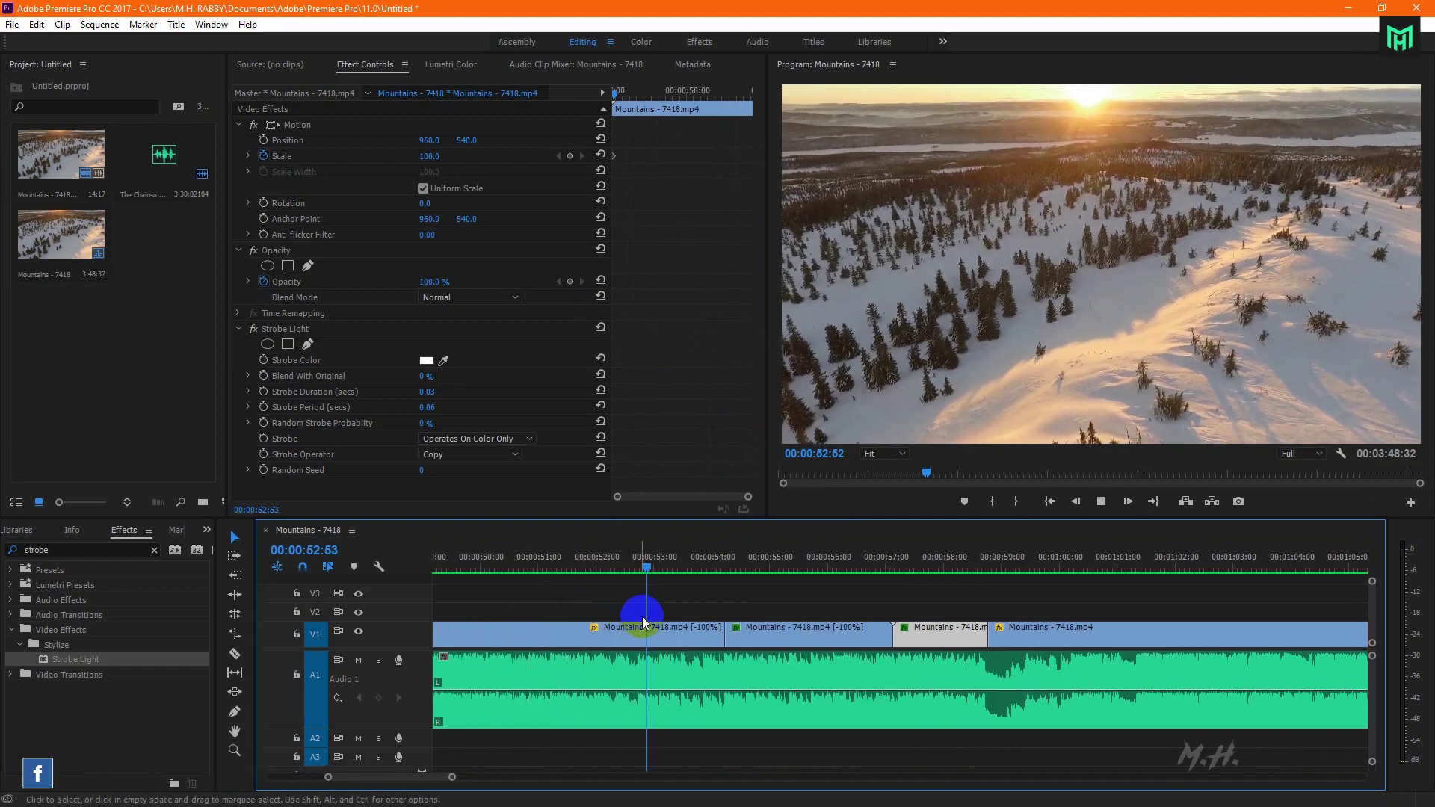
key(space)
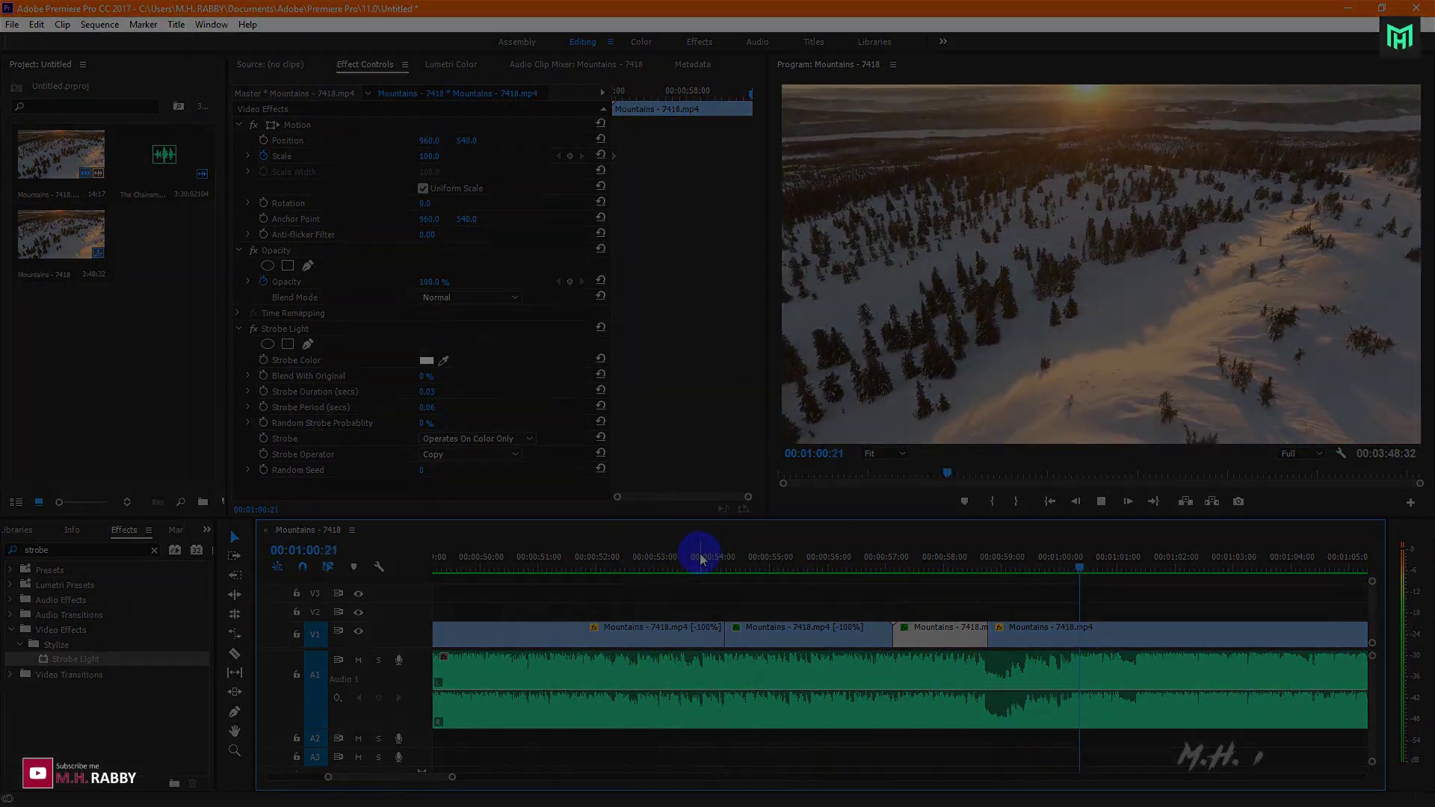
Play the Mountains sequence again from about 00:00:54 to watch the strobe cuts
click(716, 568)
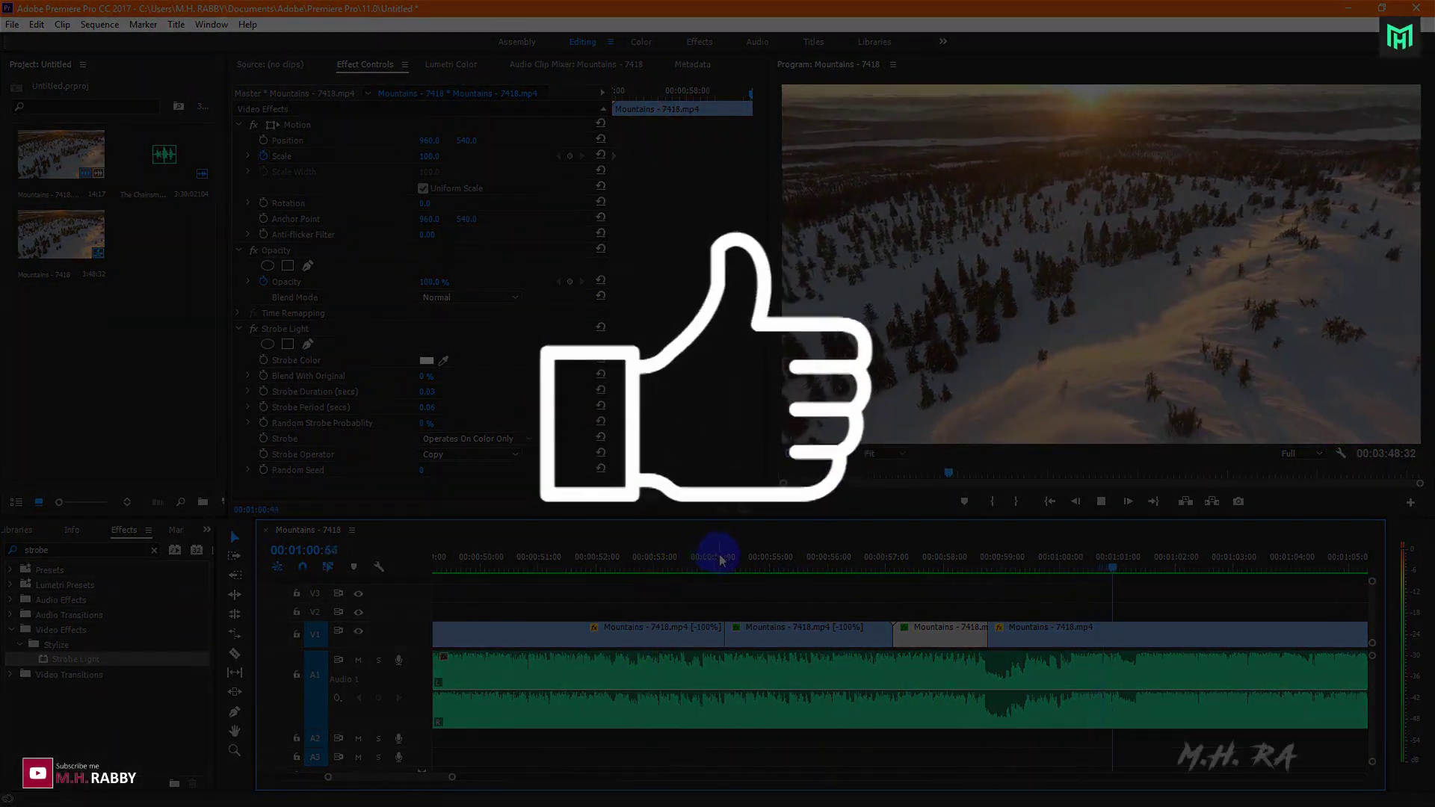
key(space)
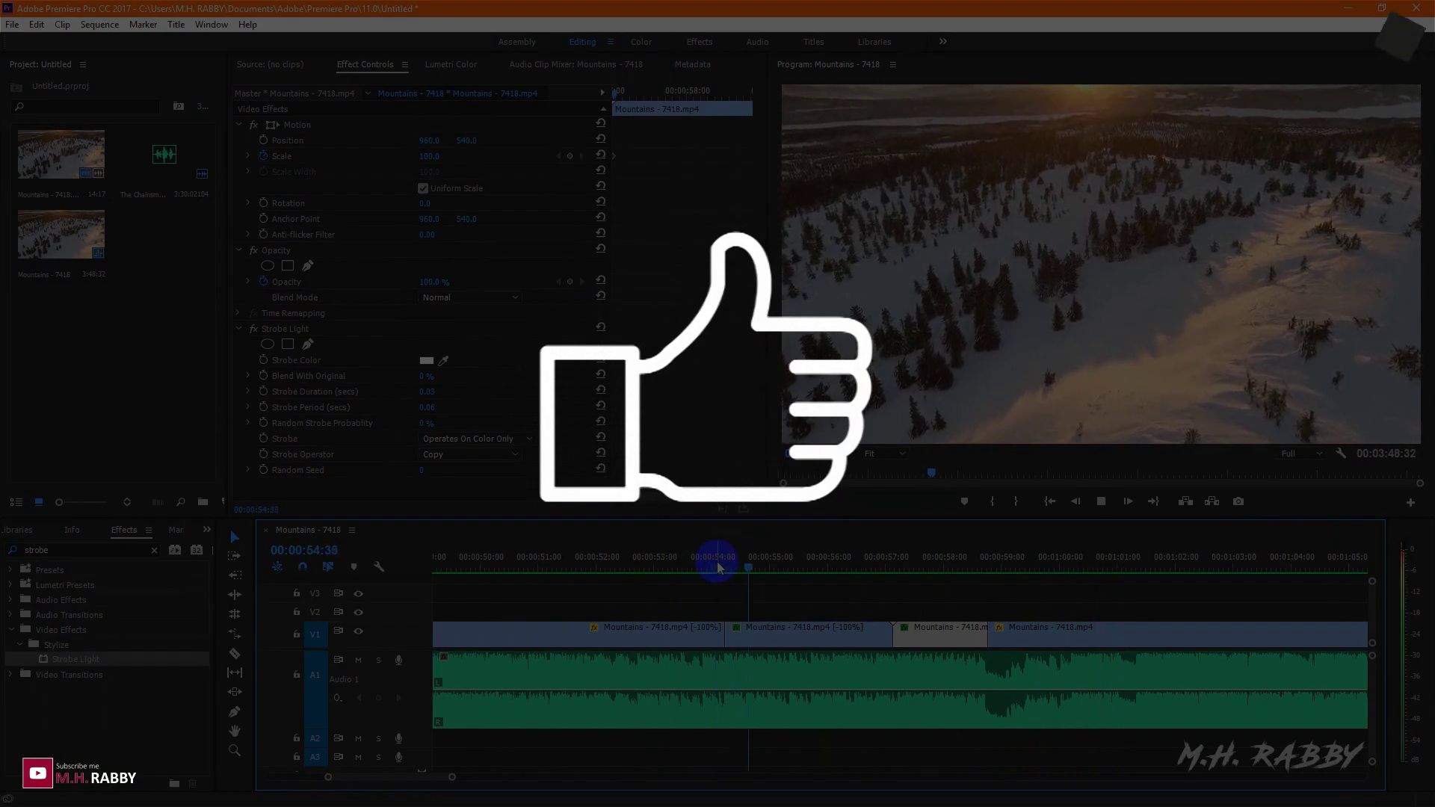